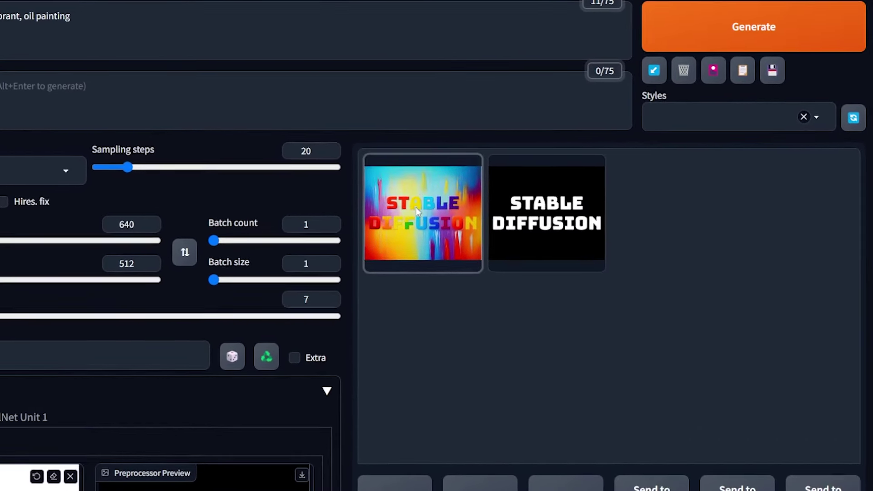
Enlarge the first finished rainbow 'STABLE DIFFUSION' oil-painting result in the output gallery.
click(434, 223)
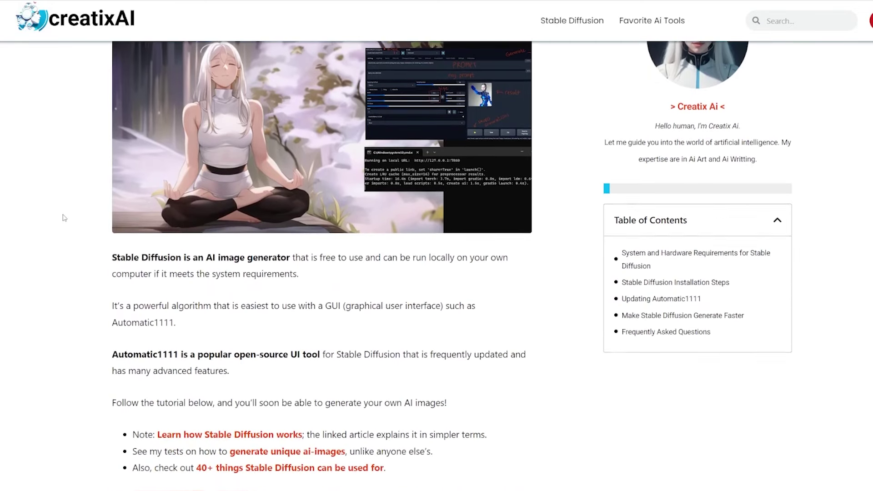
Scroll the creatixAI article down to the System and Hardware Requirements heading.
scroll(64, 218, down, 15)
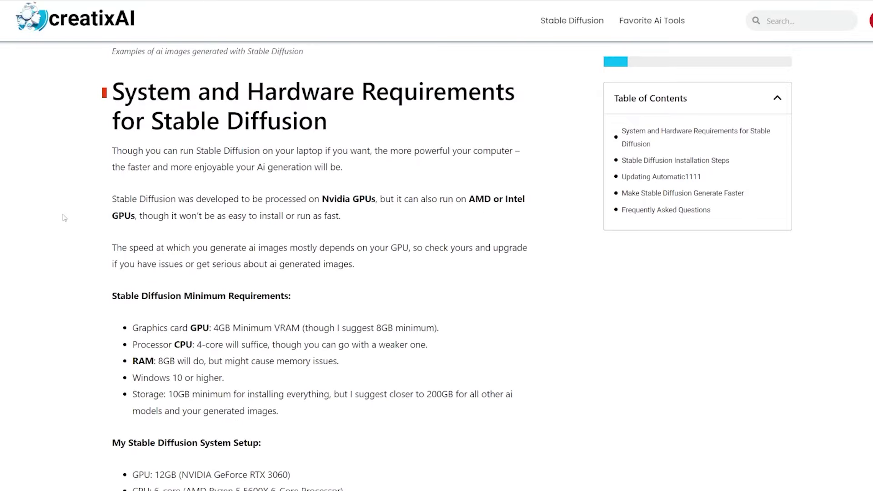
scroll(64, 217, down, 15)
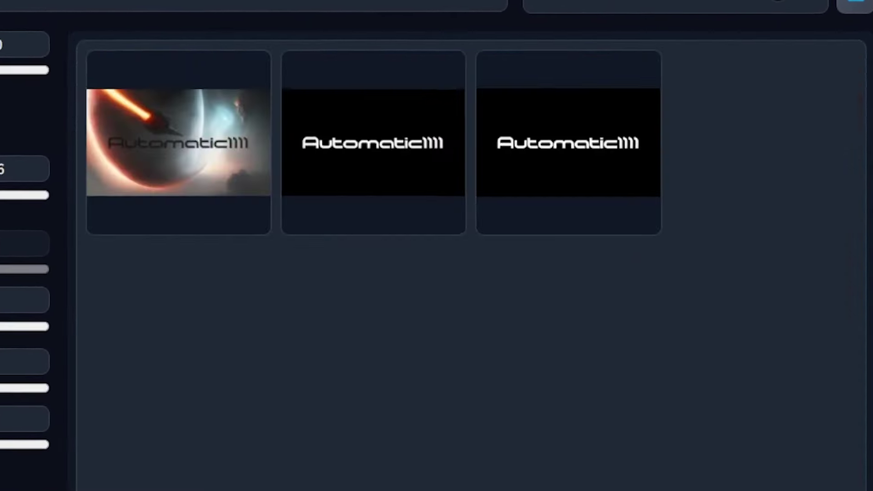
View the first generated image full size and scroll the stable-diffusion-webui files down to README.md.
click(200, 119)
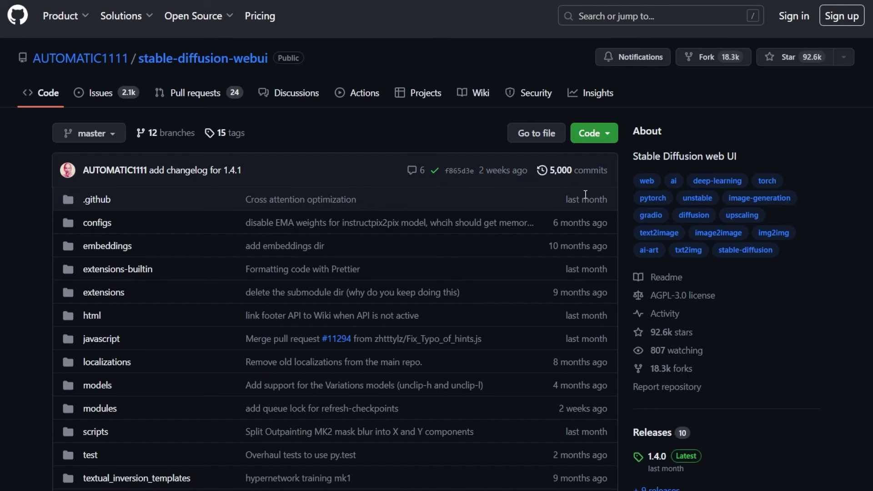
scroll(596, 400, down, 7)
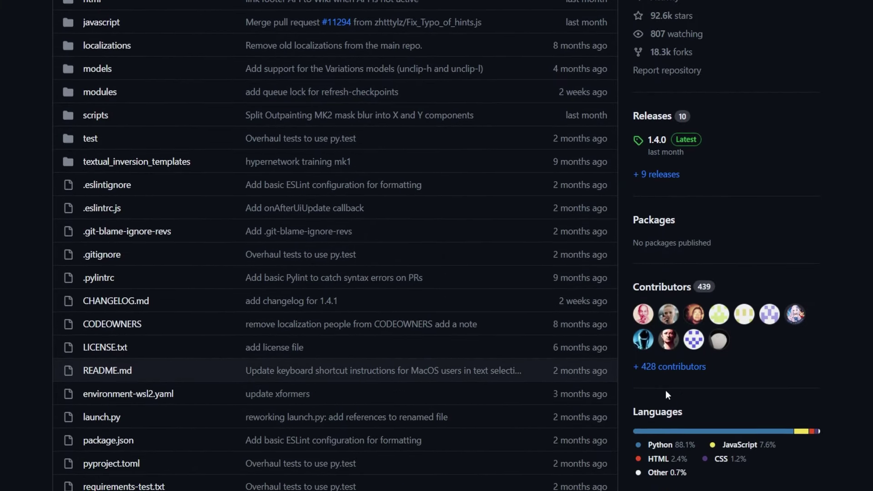
scroll(666, 390, down, 13)
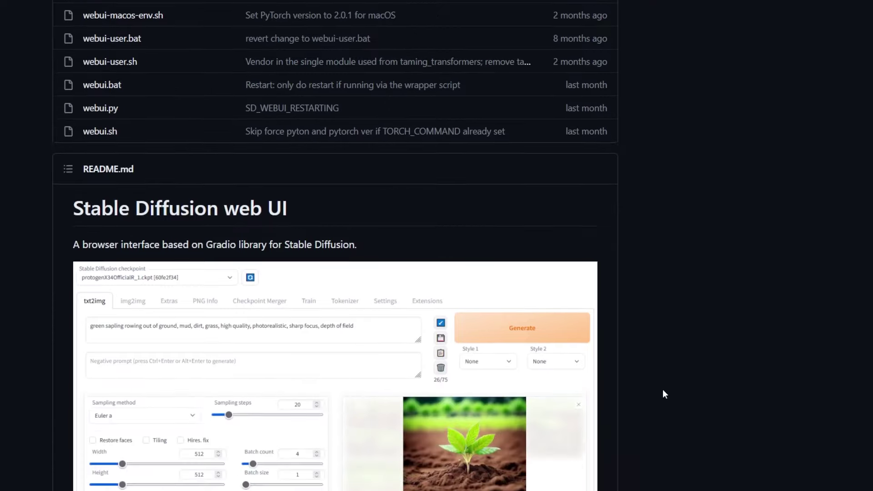
scroll(663, 392, down, 2)
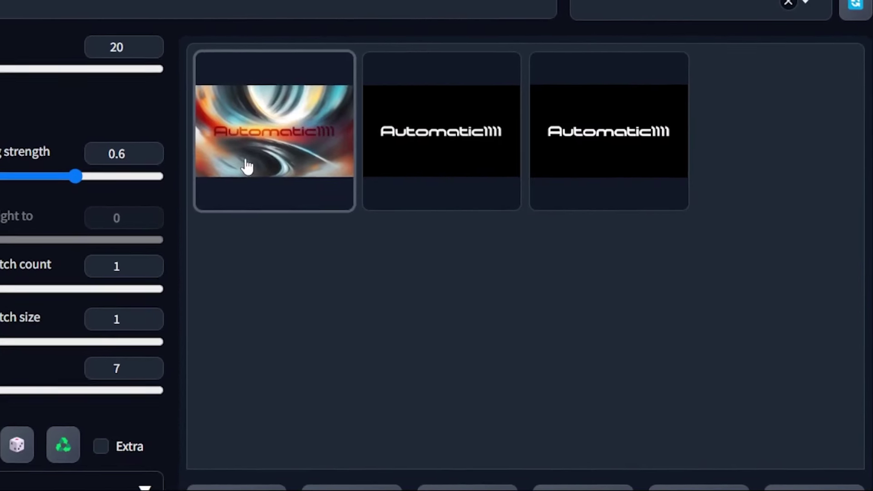
click(247, 167)
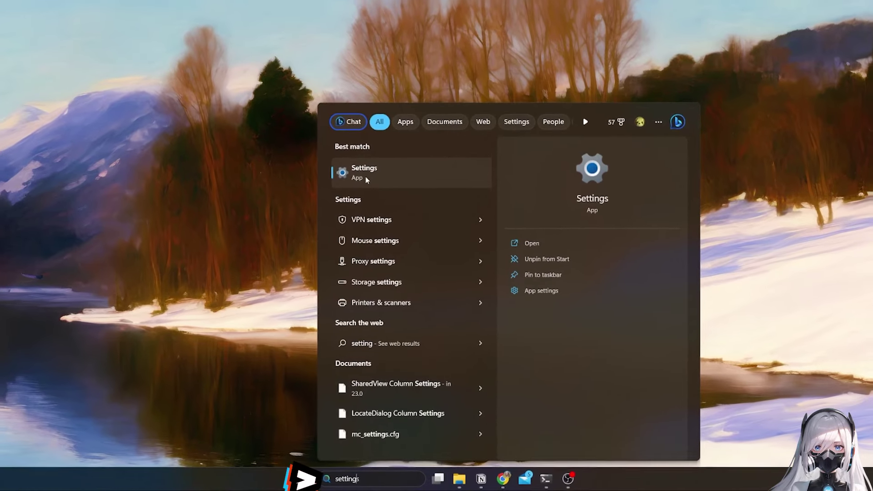
Read the RTX 3060's 12288 MB dedicated video memory under Advanced display, then return to System.
click(366, 176)
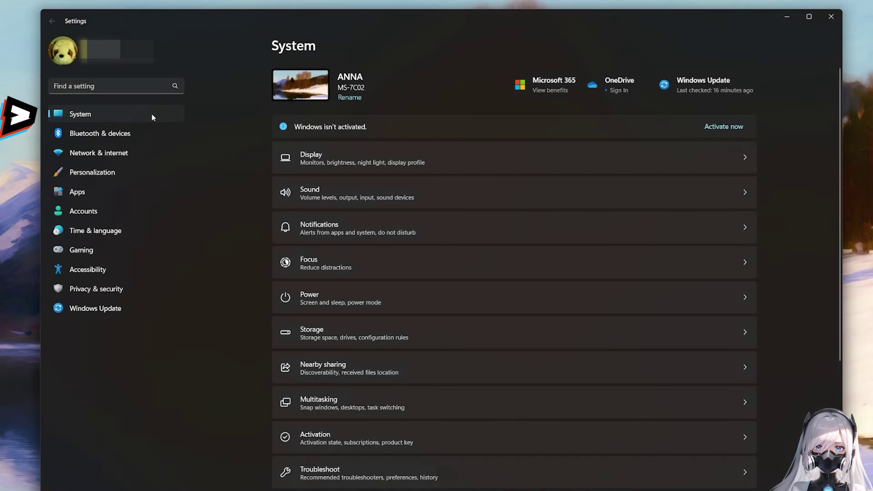
click(444, 162)
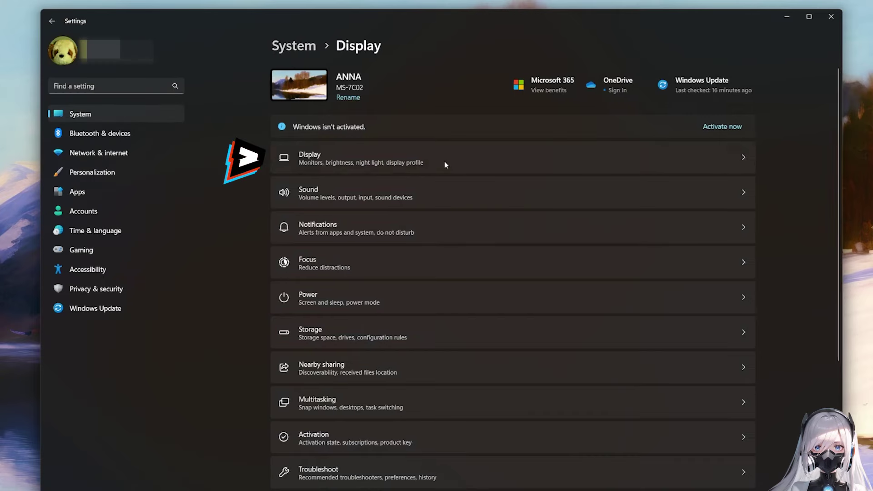
scroll(445, 162, down, 5)
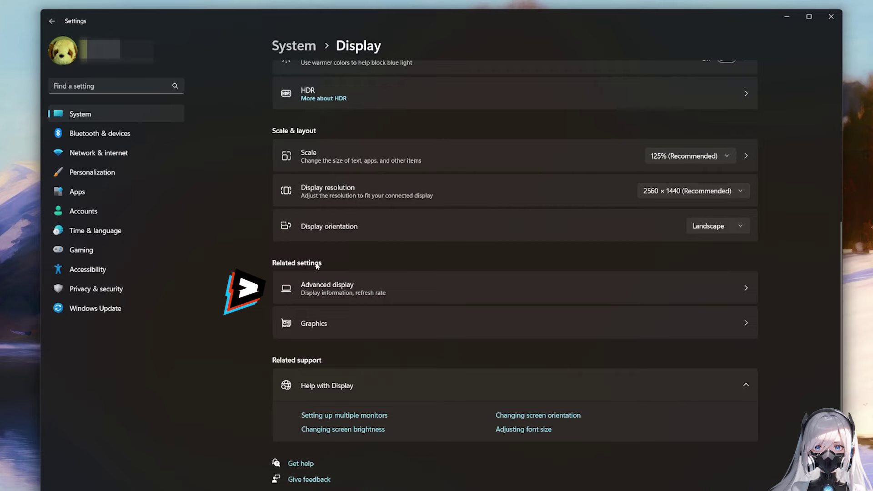
click(343, 299)
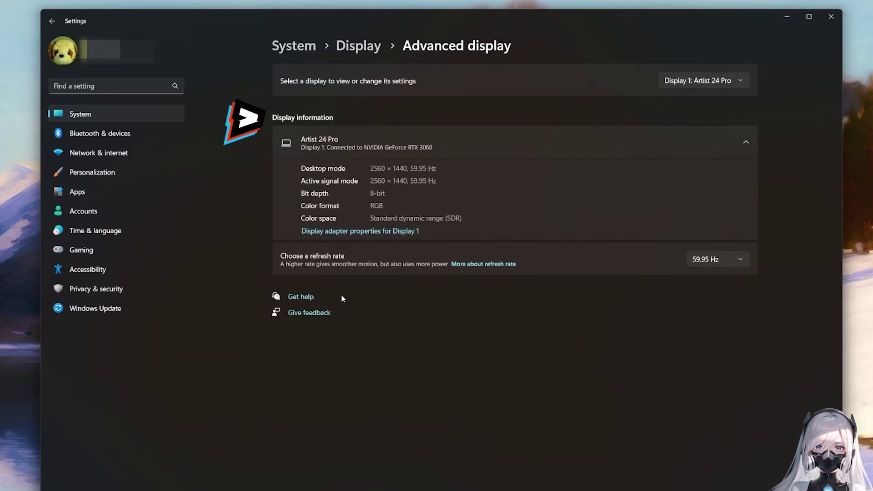
click(409, 231)
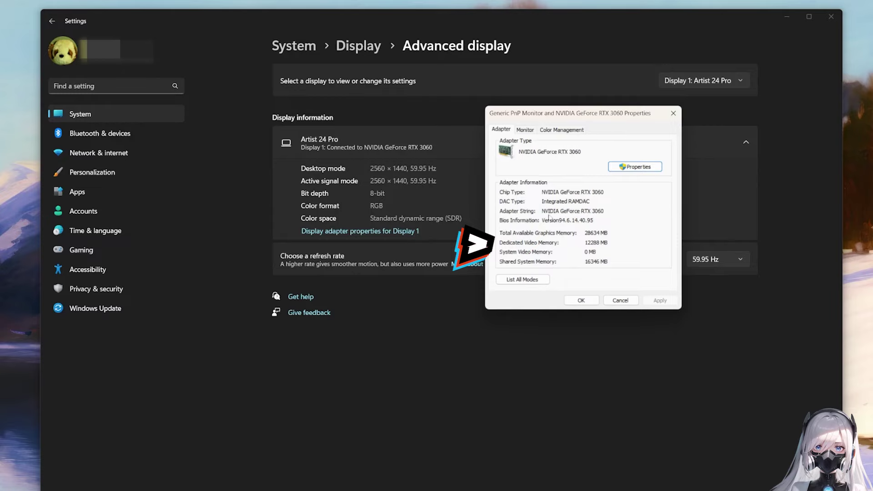
click(673, 113)
click(127, 113)
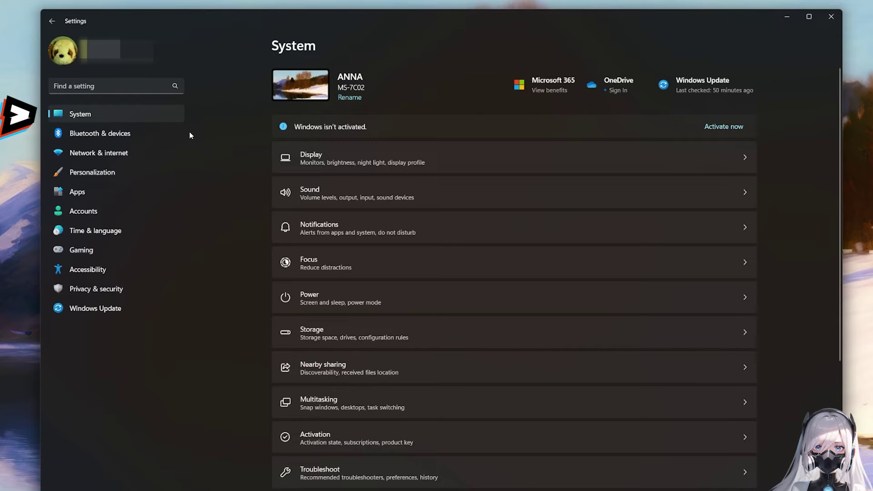
Check the About page's Ryzen 5 5600X processor and 32.0 GB installed RAM.
scroll(476, 205, down, 5)
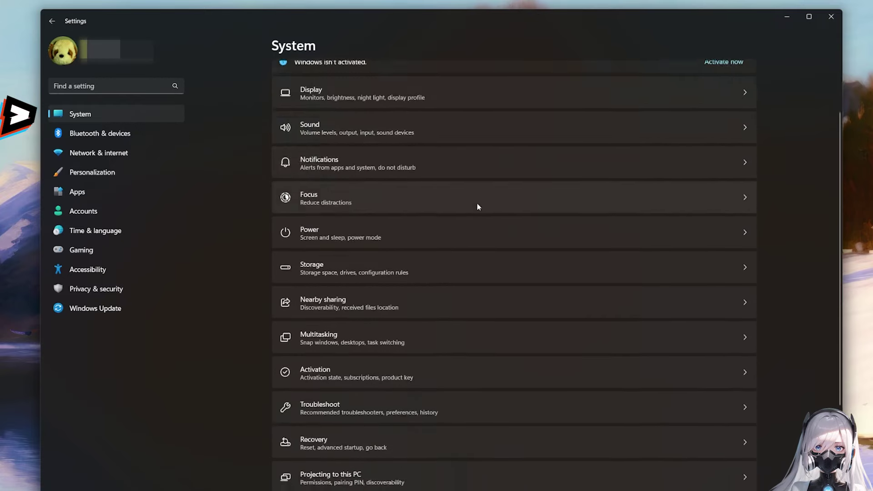
click(447, 450)
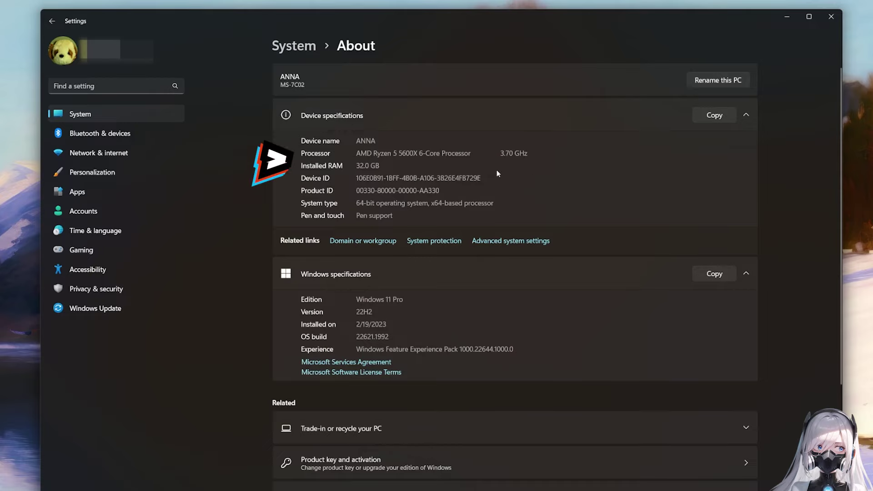
drag(357, 153, 486, 177)
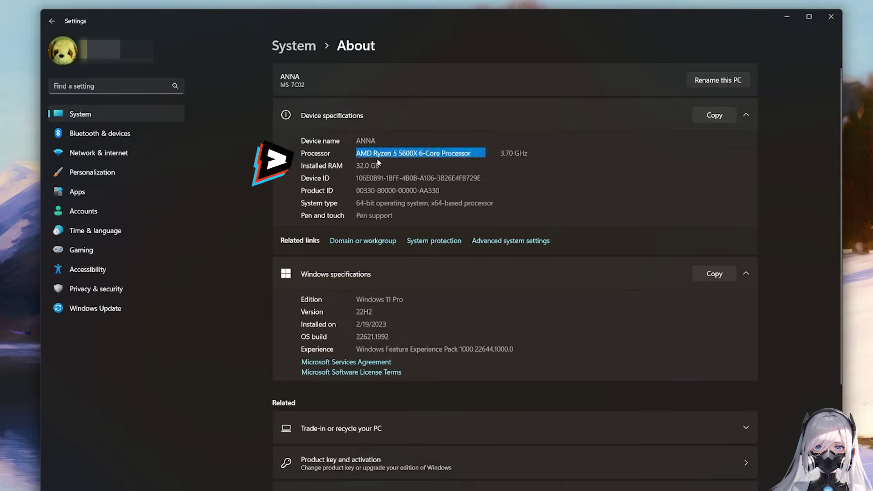
click(370, 165)
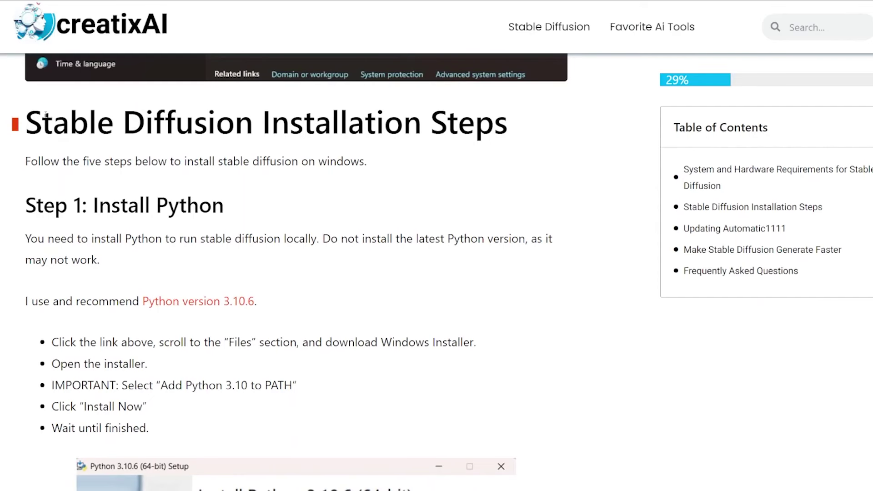
Scroll to Step 1: Install Python and follow the Python version 3.10.6 link.
drag(46, 115, 476, 170)
drag(91, 207, 258, 215)
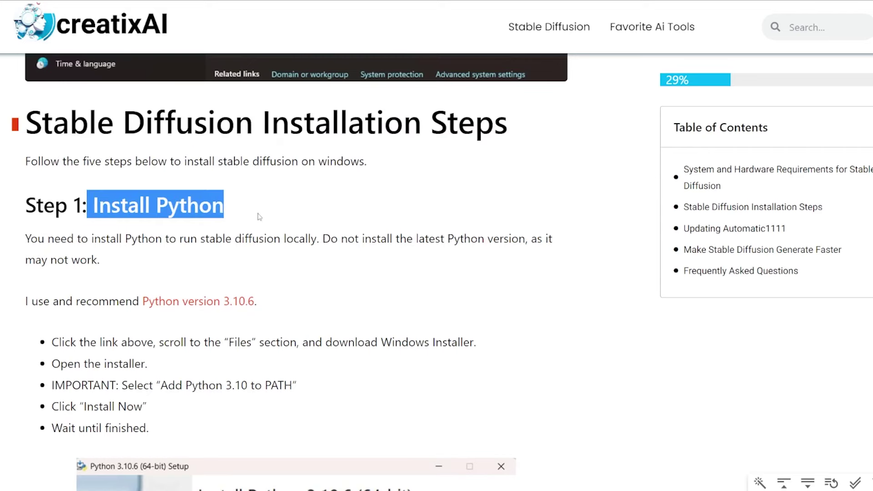
scroll(224, 216, down, 1)
scroll(224, 217, down, 1)
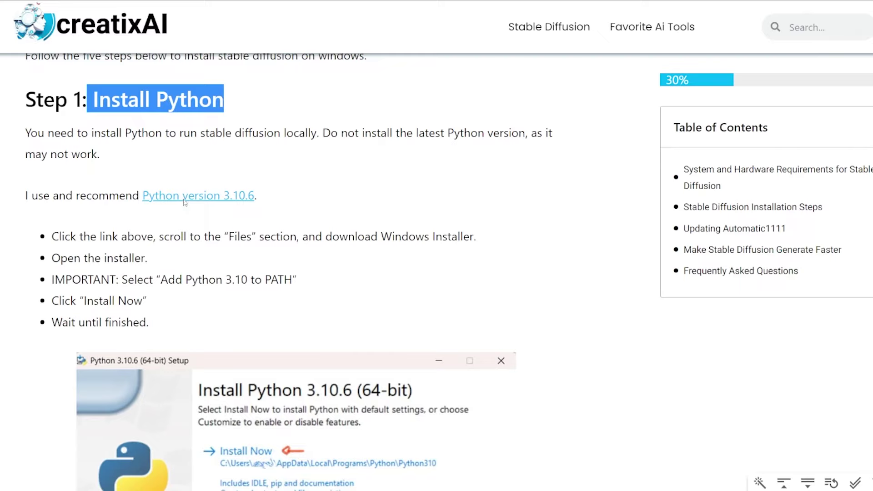
click(278, 129)
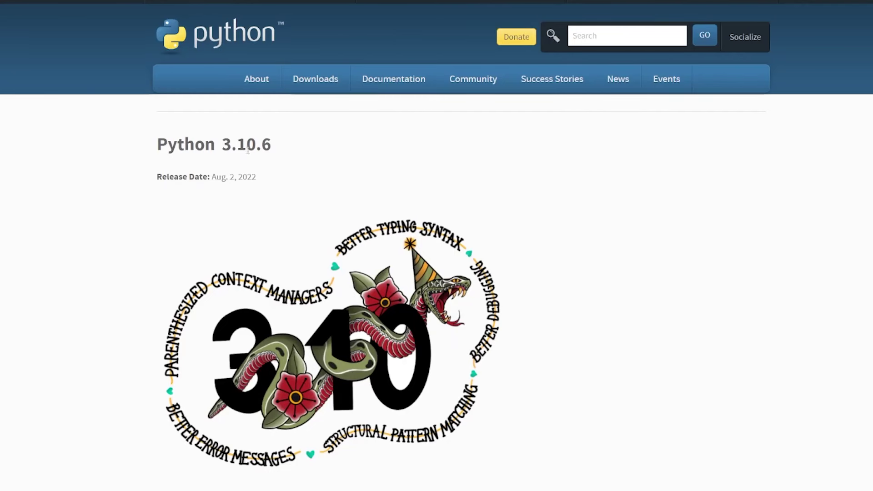
Scroll to the Files table and pick out the Windows installer (64-bit) entry.
scroll(257, 150, down, 10)
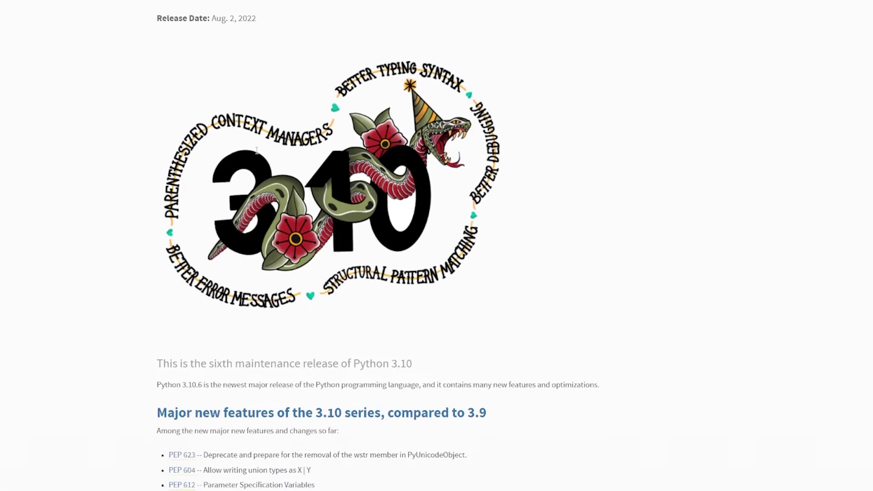
scroll(257, 153, down, 9)
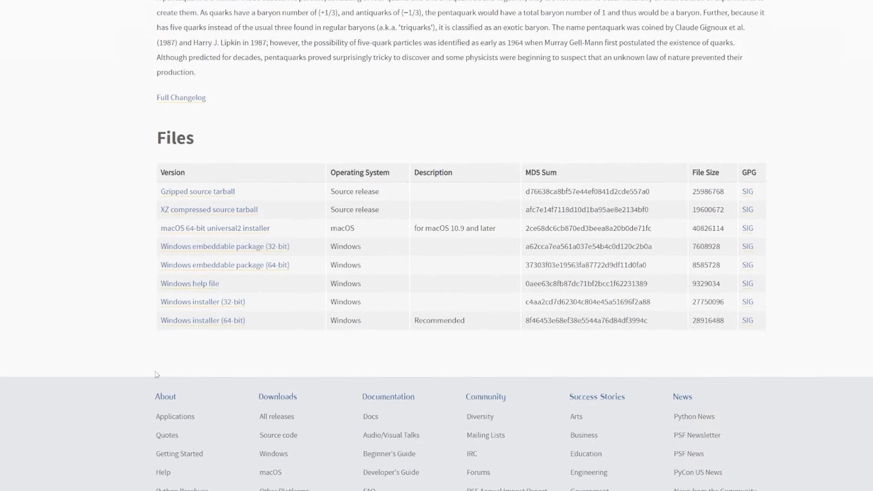
drag(158, 173, 253, 326)
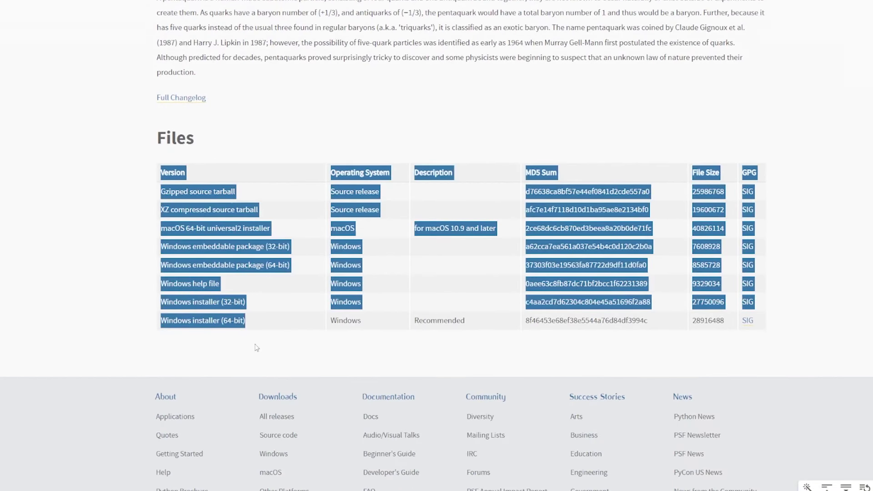
click(209, 343)
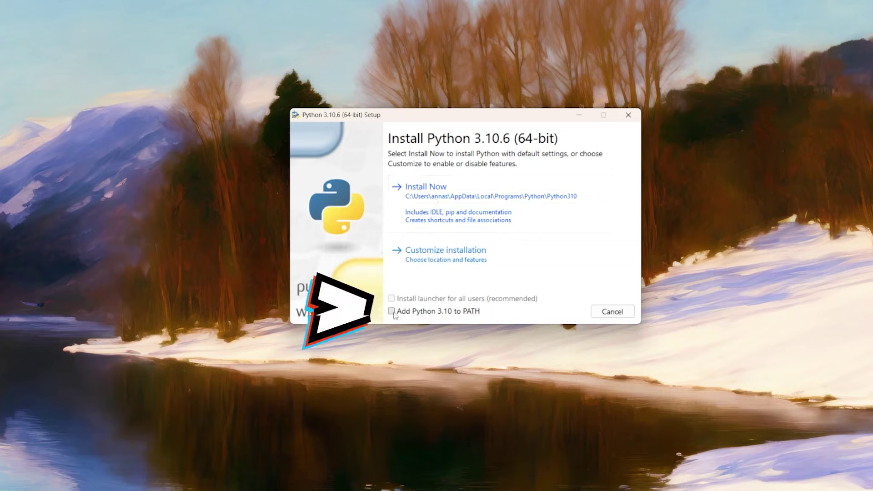
Tick Add Python 3.10 to PATH in the Python 3.10.6 setup window.
click(392, 311)
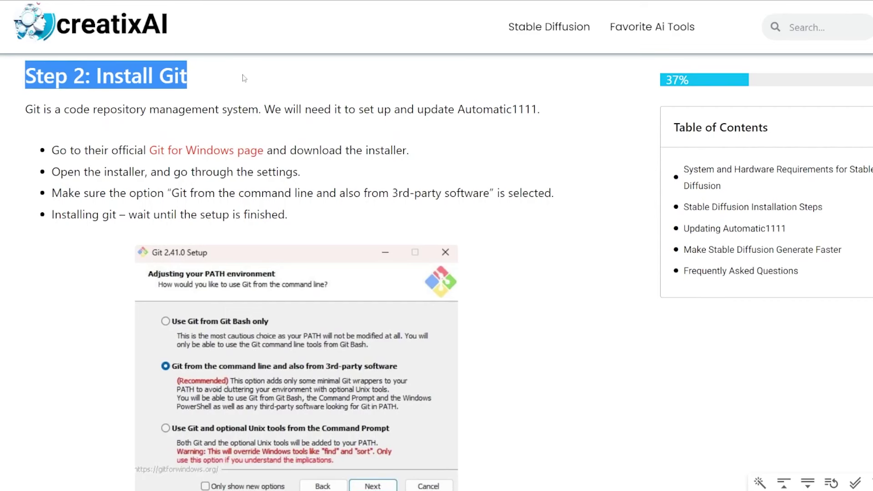
Download Git-2.41.0.3-64-bit.exe from the Git for Windows page and launch it.
drag(54, 151, 131, 152)
click(131, 152)
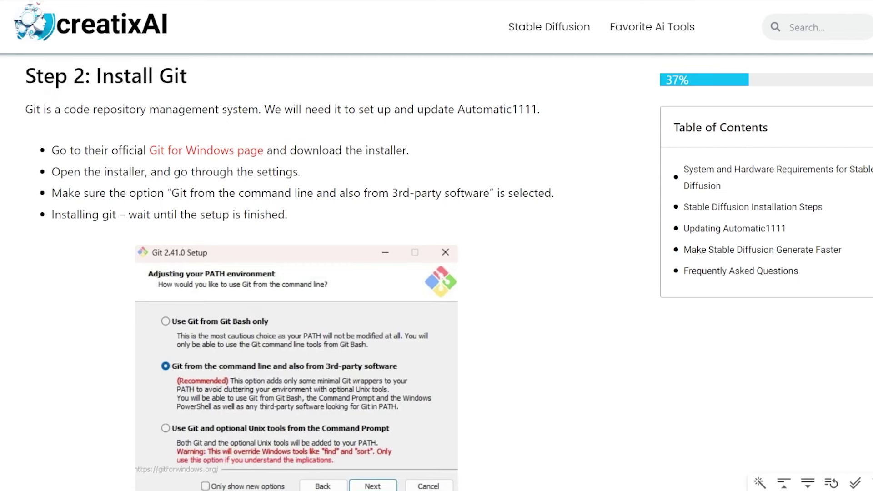
click(201, 156)
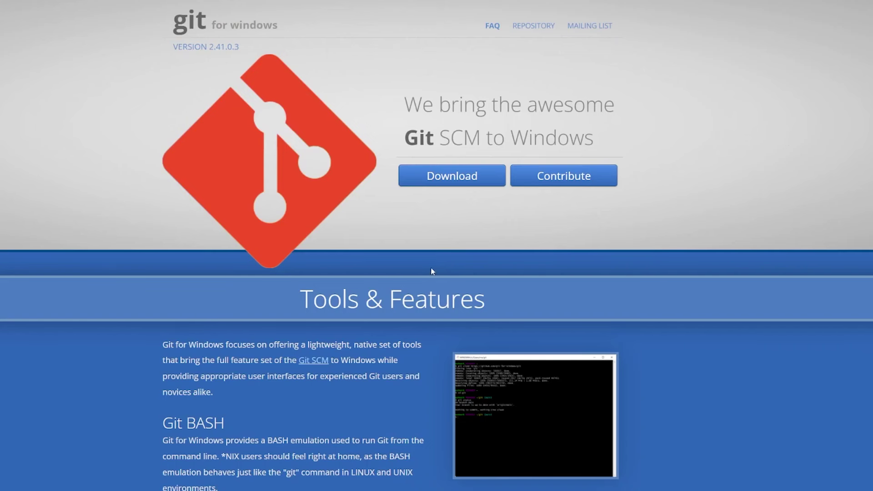
click(449, 181)
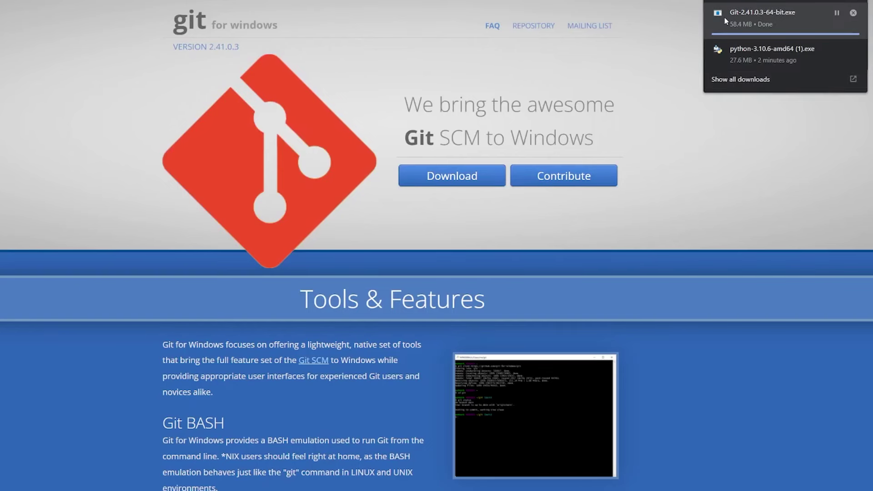
click(724, 17)
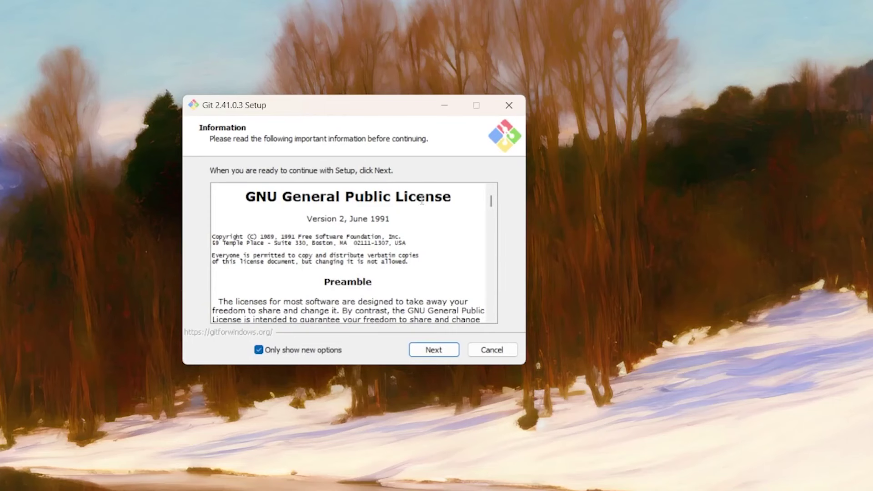
Scroll through the Git 2.41.0.3 license information and continue with Next.
scroll(422, 199, down, 15)
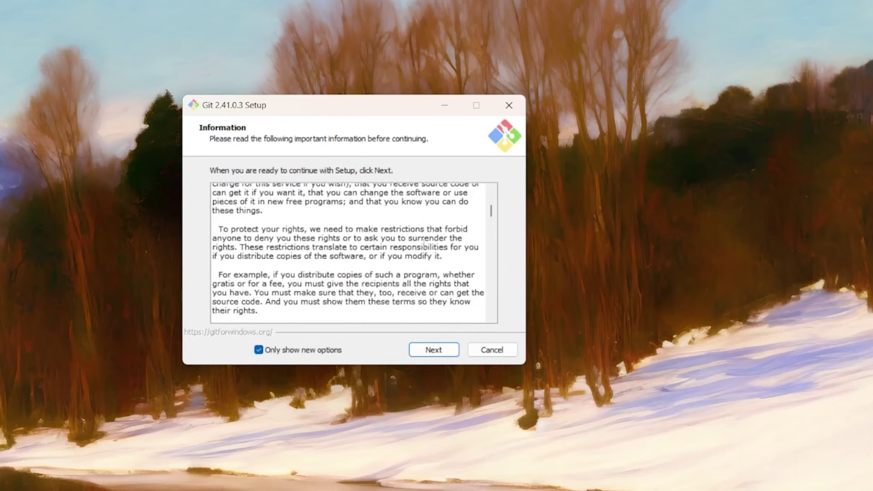
scroll(412, 320, up, 2)
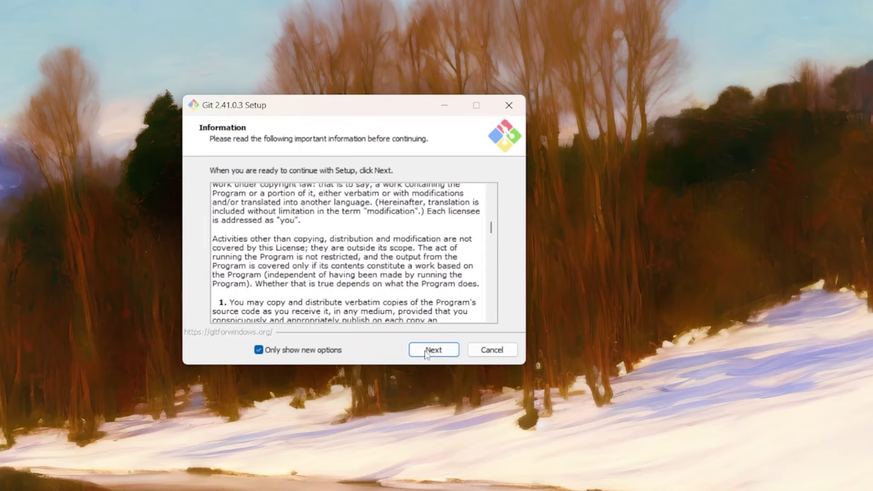
click(433, 350)
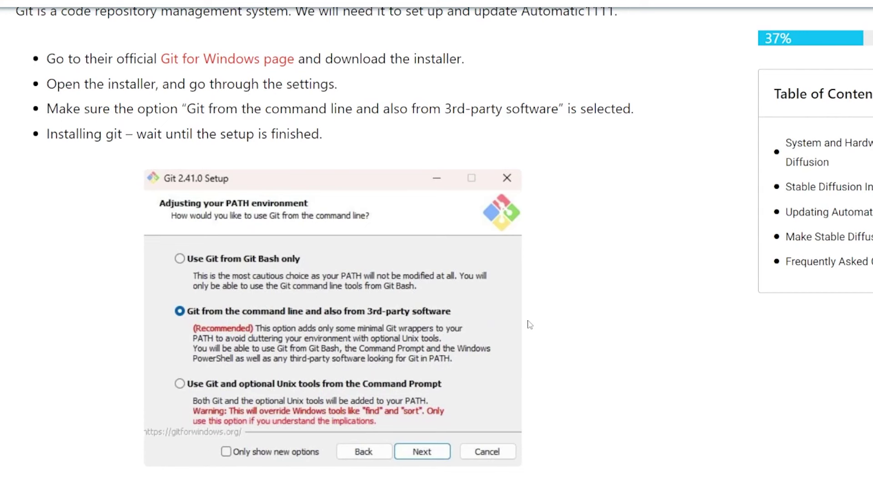
scroll(529, 325, down, 1)
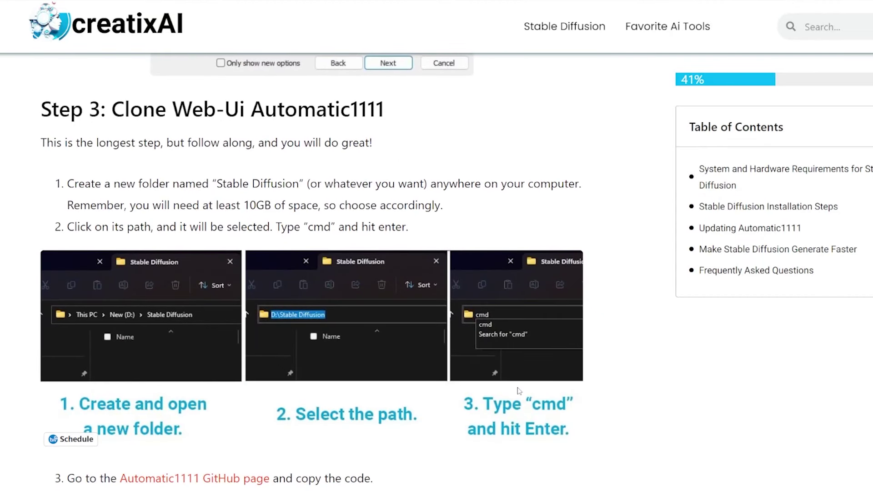
scroll(520, 392, down, 1)
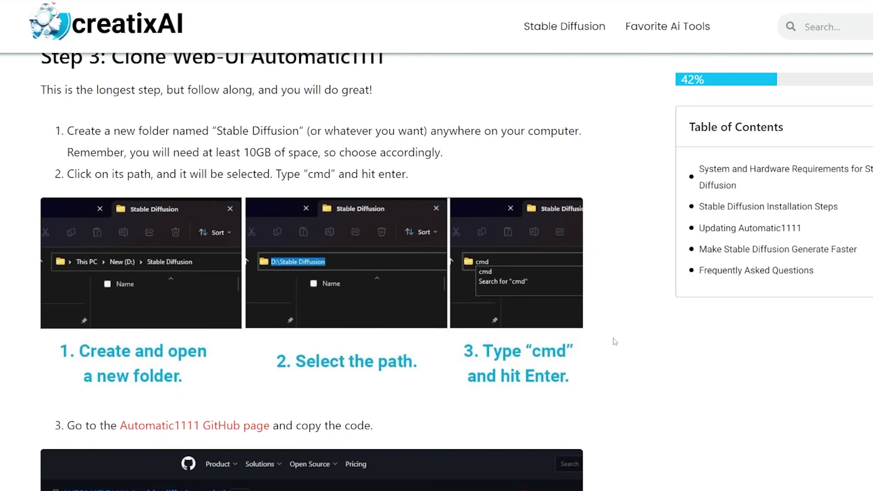
Find Step 3 of the creatixAI article, on cloning the Automatic1111 web UI, and highlight its heading.
scroll(615, 342, up, 1)
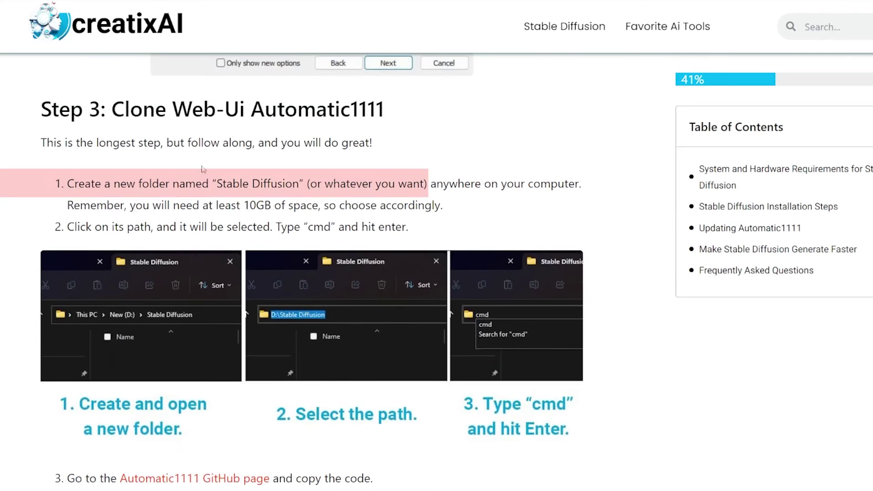
mouse_move(118, 107)
mouse_down()
mouse_move(370, 109)
mouse_move(396, 128)
mouse_move(397, 120)
mouse_up()
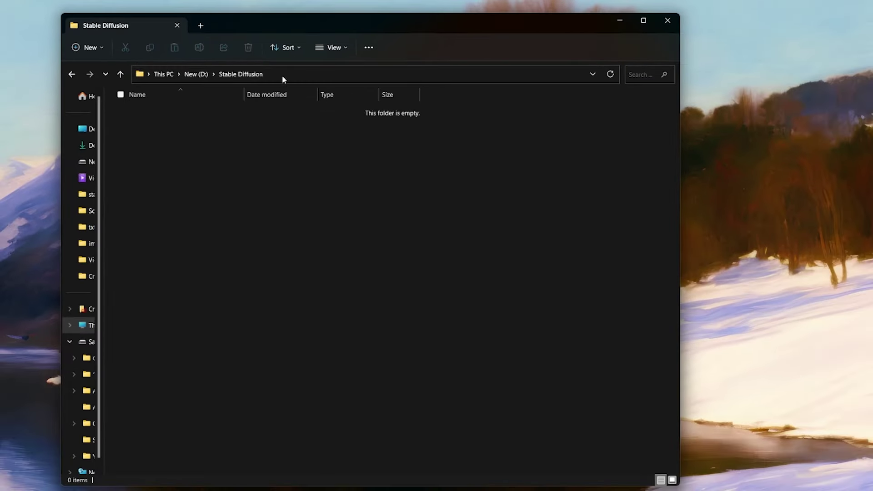
Launch Command Prompt in D:\Stable Diffusion from the Explorer address bar and center its window.
click(283, 76)
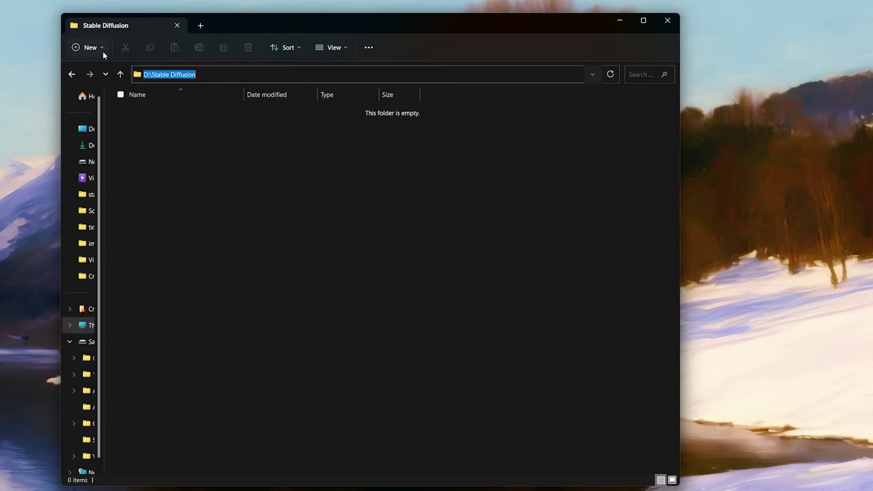
text(cmd)
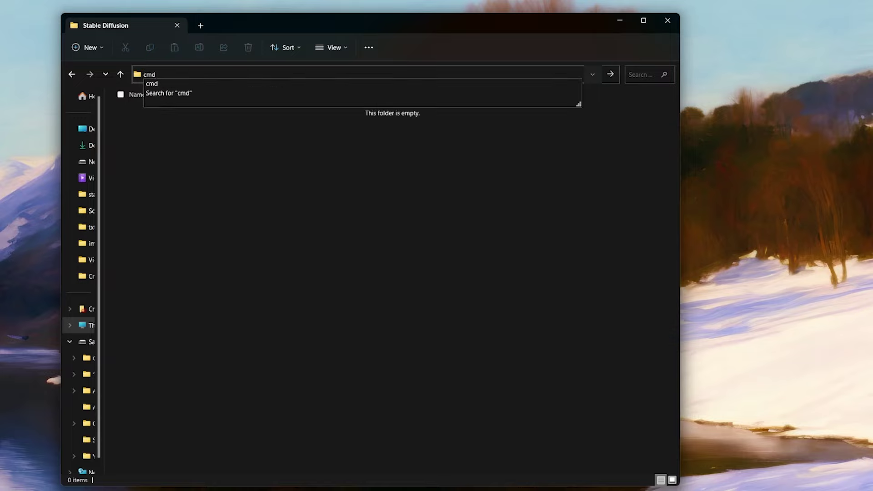
key(Return)
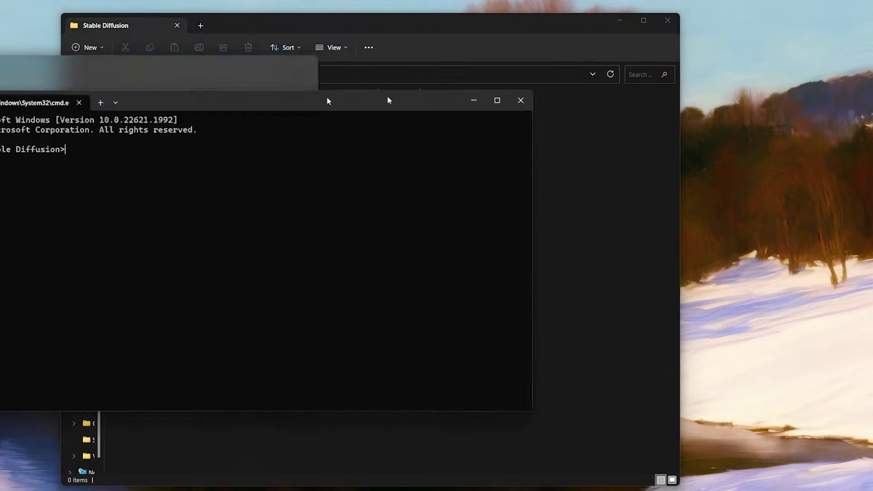
drag(328, 98, 594, 117)
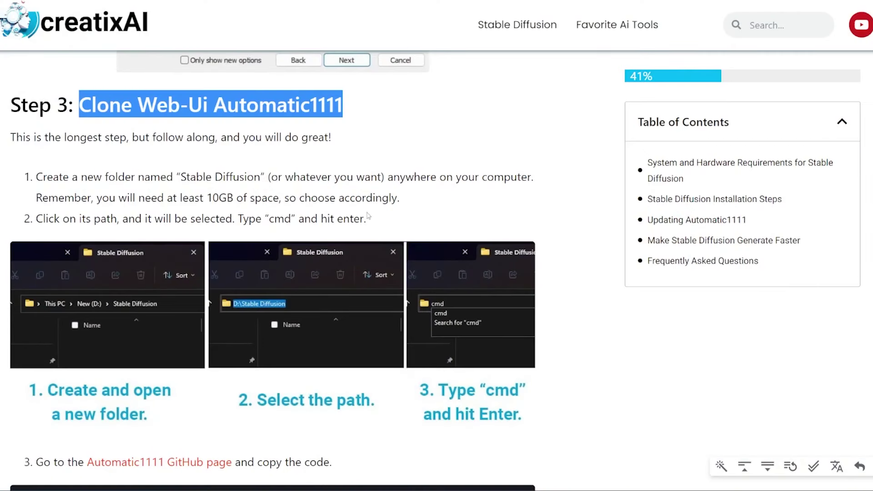
click(368, 216)
Follow the article's link to the AUTOMATIC1111 stable-diffusion-webui GitHub repository and copy its HTTPS clone URL.
scroll(368, 213, down, 3)
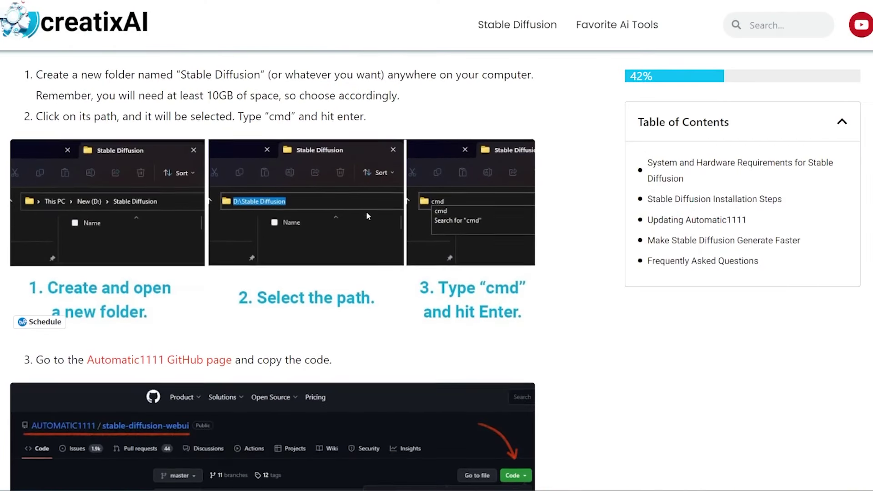
drag(86, 309, 298, 310)
click(204, 313)
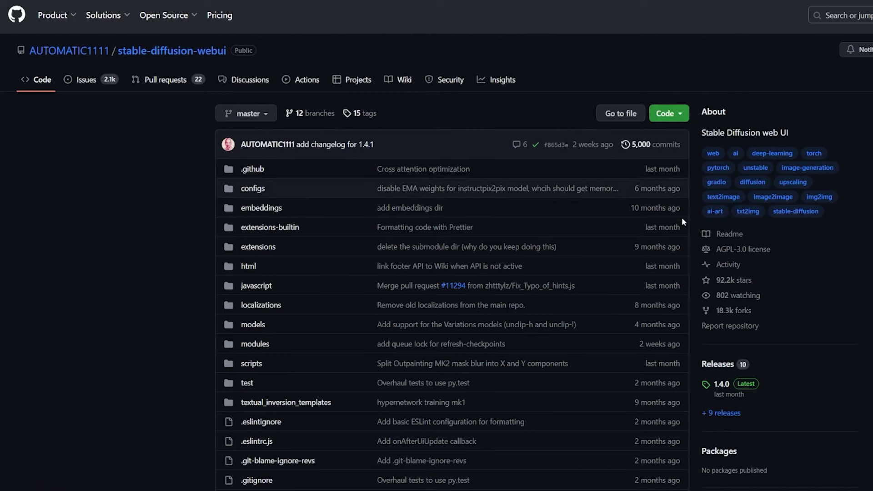
click(669, 113)
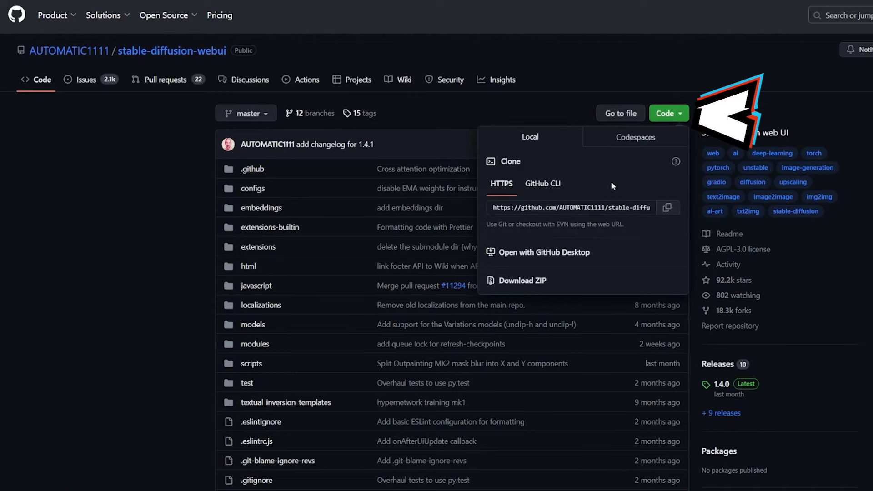
click(669, 209)
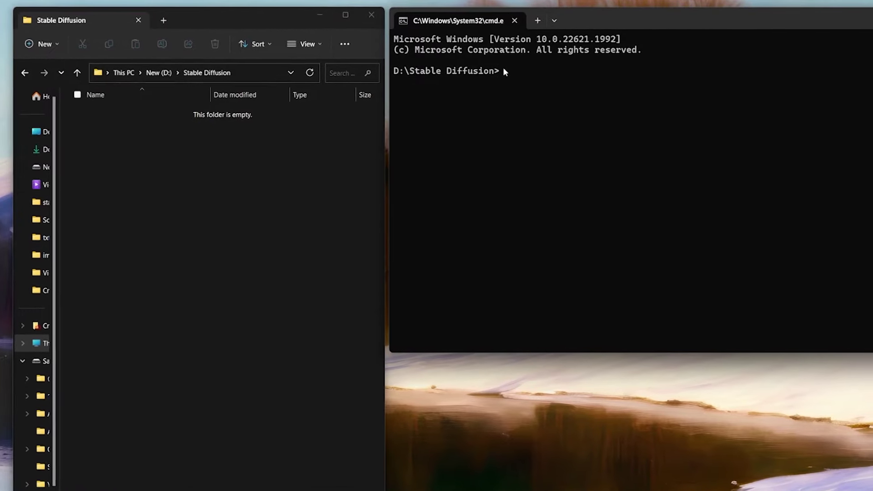
Run 'git clone' with the pasted stable-diffusion-webui URL, then open the cloned folder.
text(git clon)
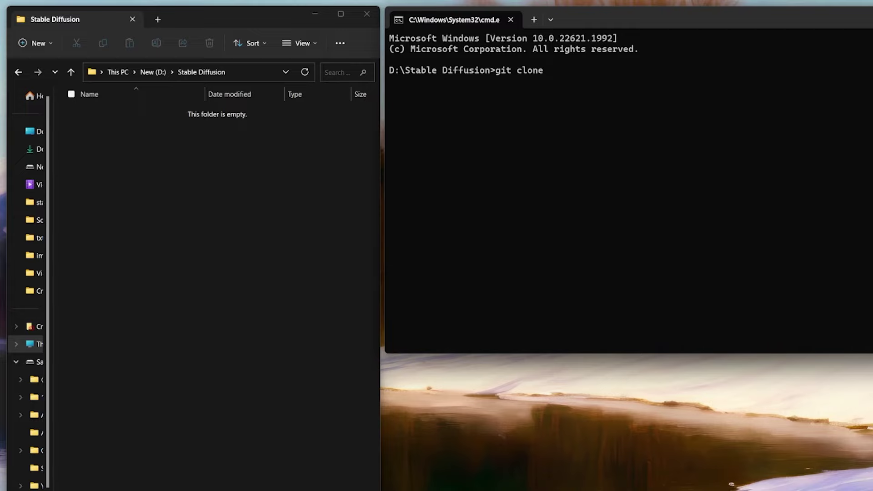
text(e)
key(ctrl+v)
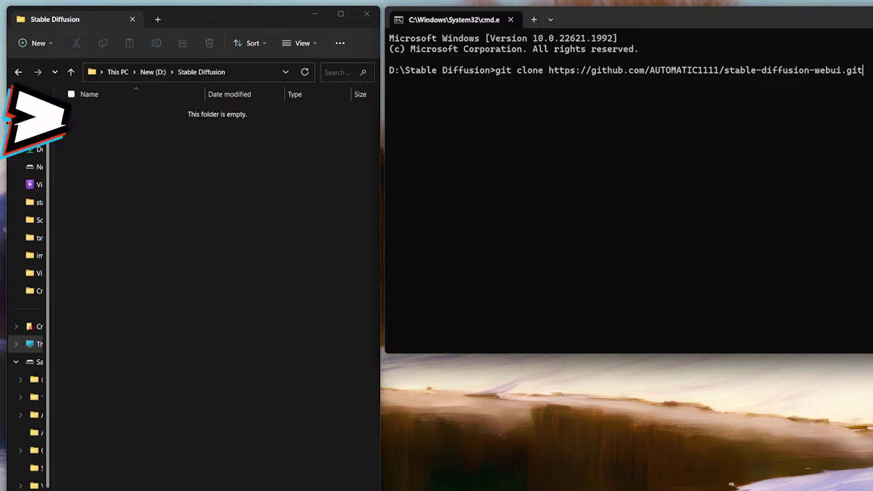
key(Return)
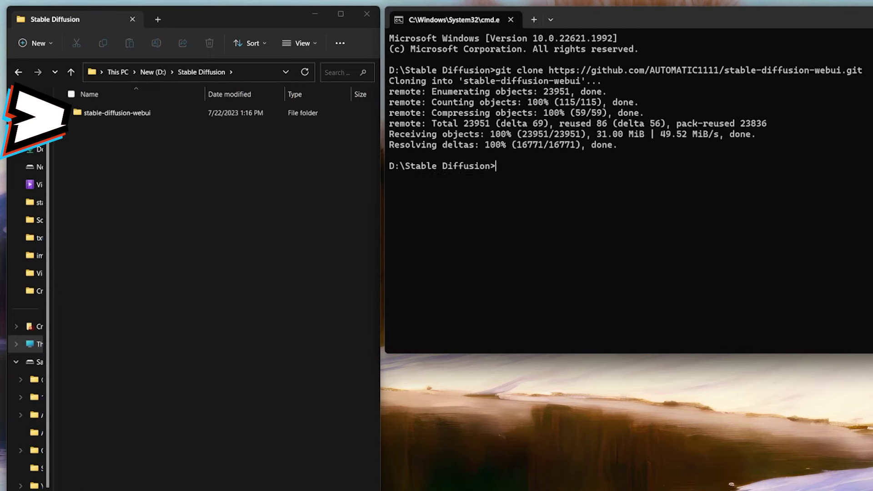
double_click(140, 114)
Scroll through the file list of the cloned stable-diffusion-webui folder.
scroll(195, 244, down, 5)
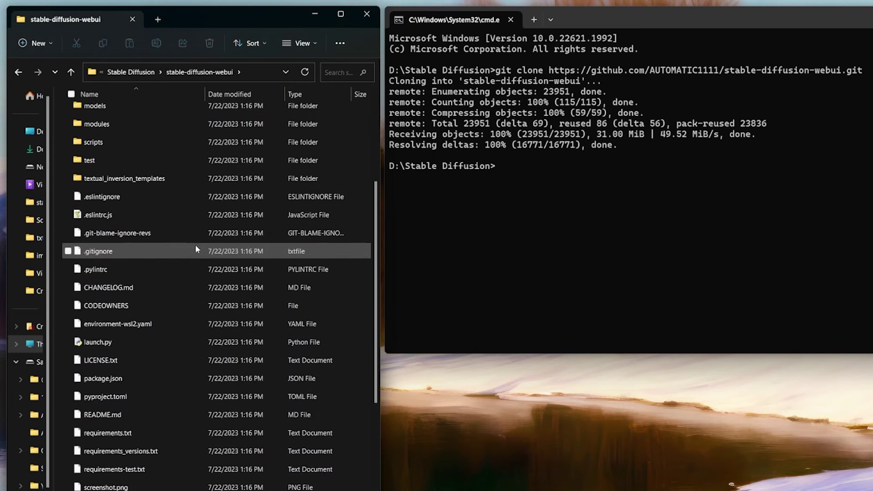
scroll(195, 244, up, 3)
scroll(196, 246, up, 3)
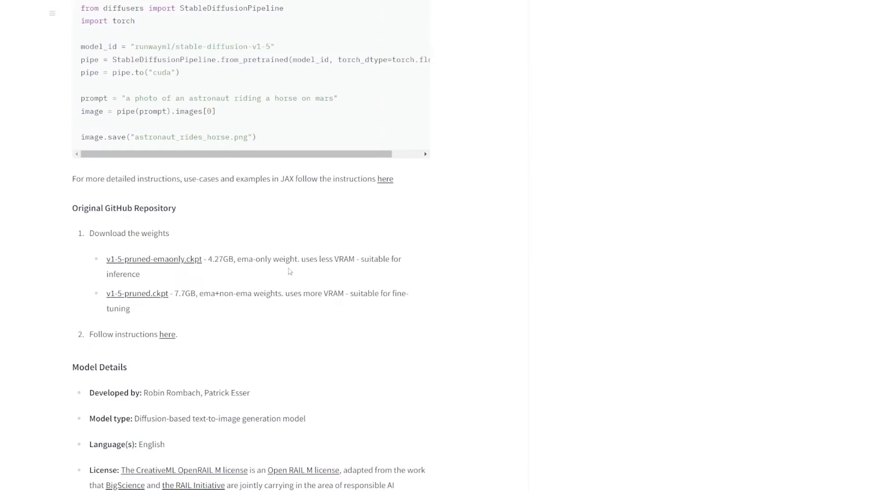
drag(67, 202, 222, 319)
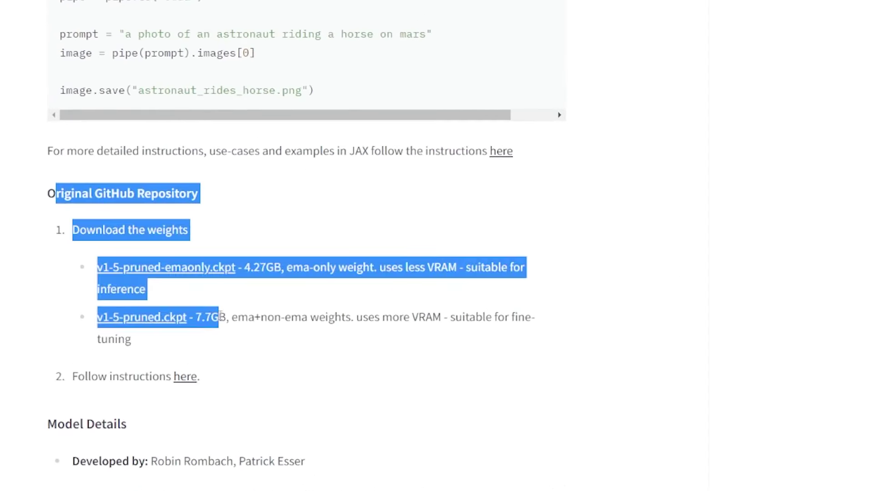
click(268, 312)
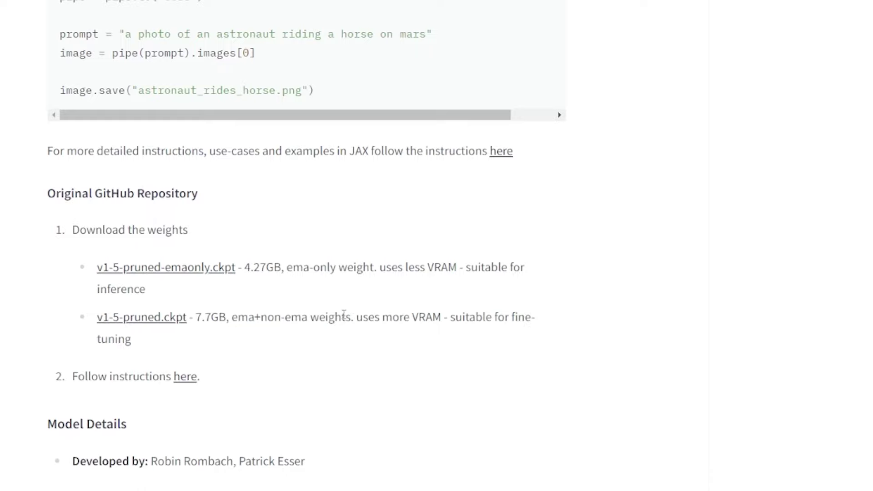
drag(245, 267, 277, 270)
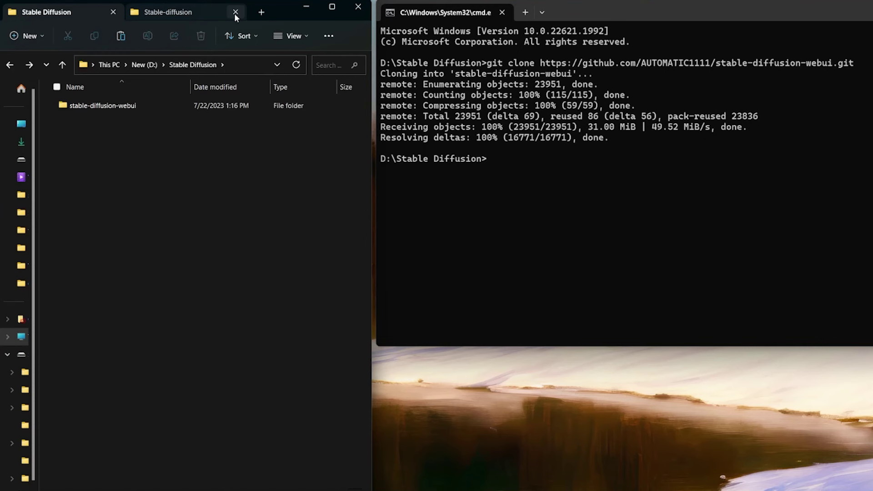
Paste v1-5-pruned.safetensors into stable-diffusion-webui\models\Stable-diffusion after closing the extra Explorer tab.
click(234, 12)
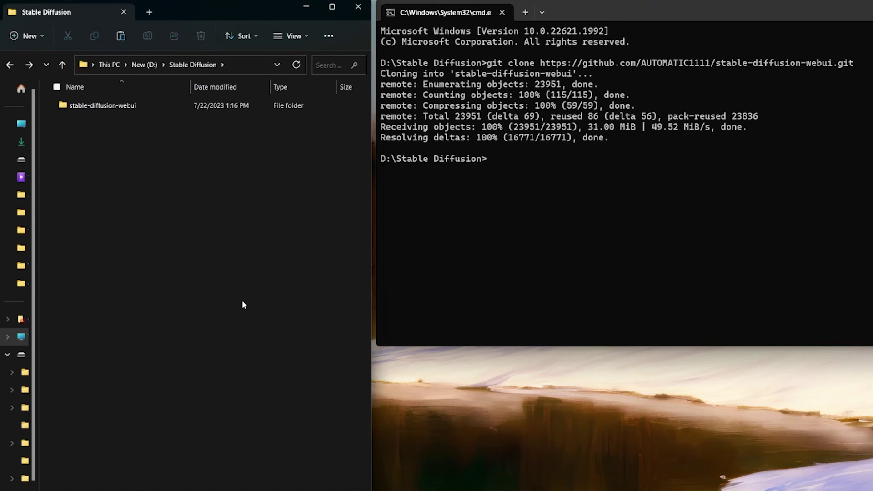
double_click(129, 107)
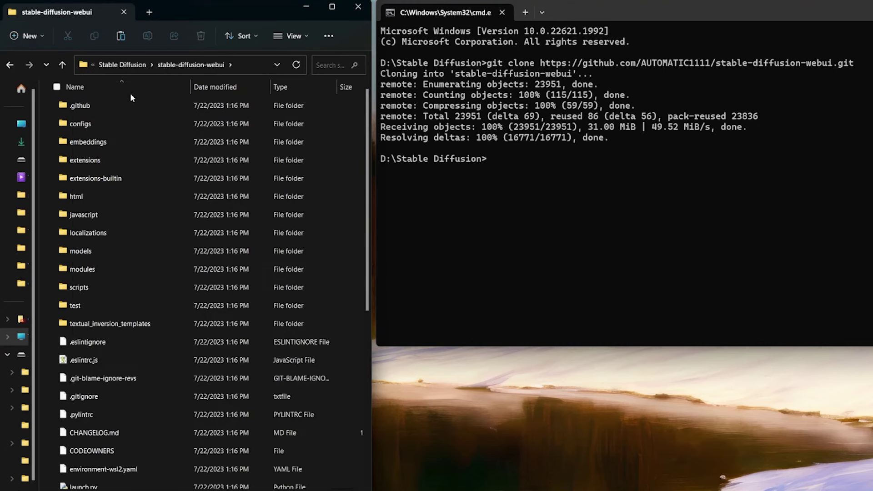
double_click(128, 256)
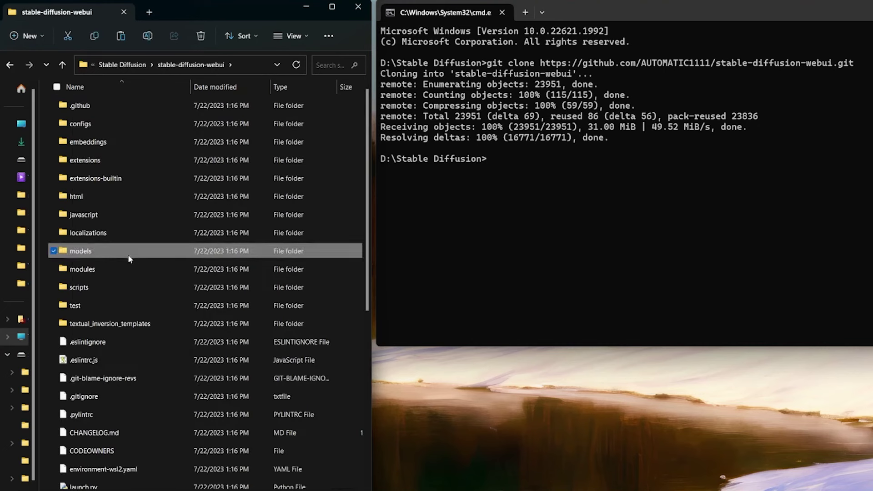
click(109, 144)
double_click(108, 143)
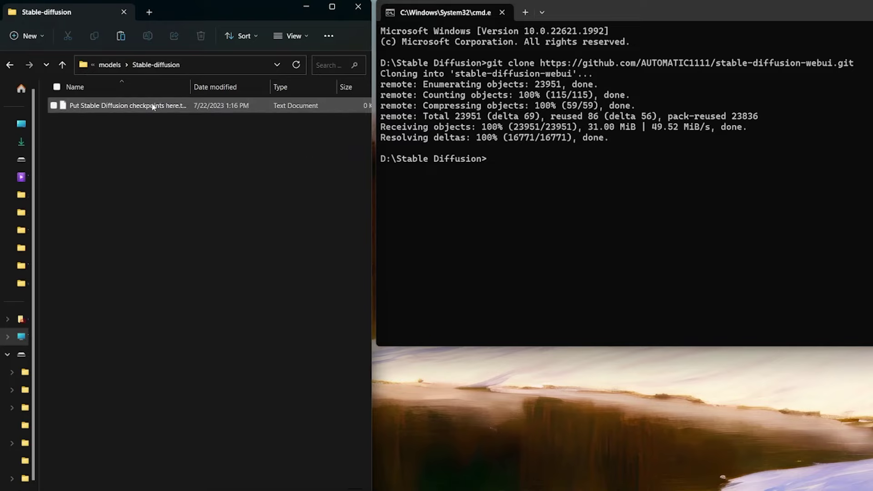
right_click(140, 181)
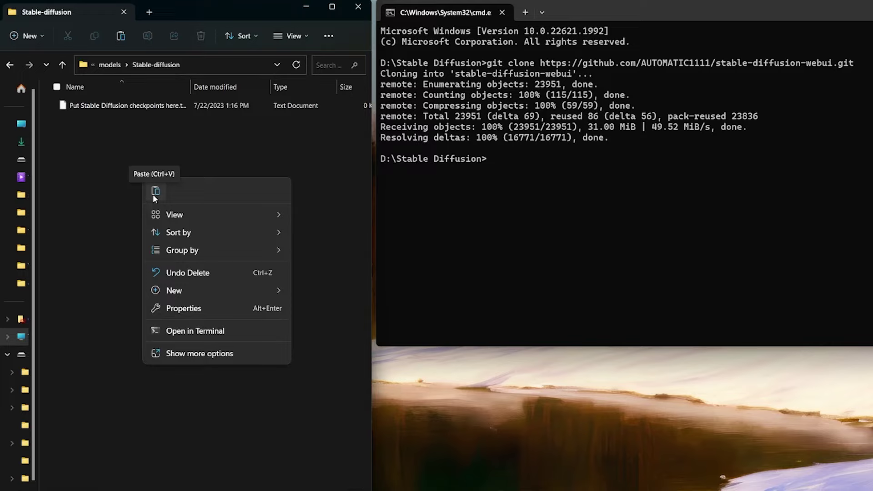
click(154, 196)
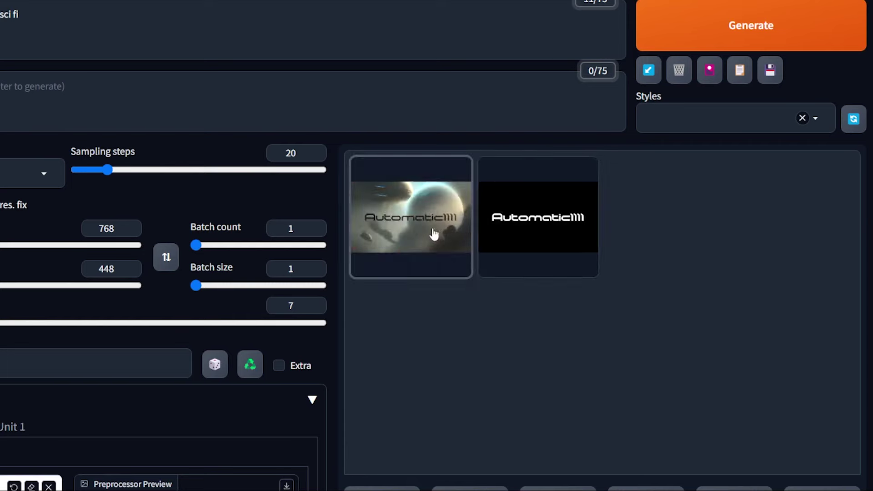
click(416, 245)
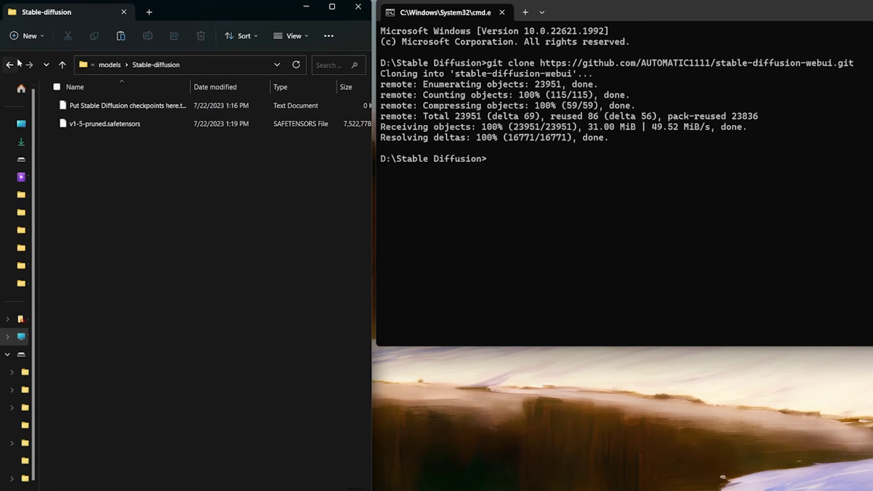
click(10, 65)
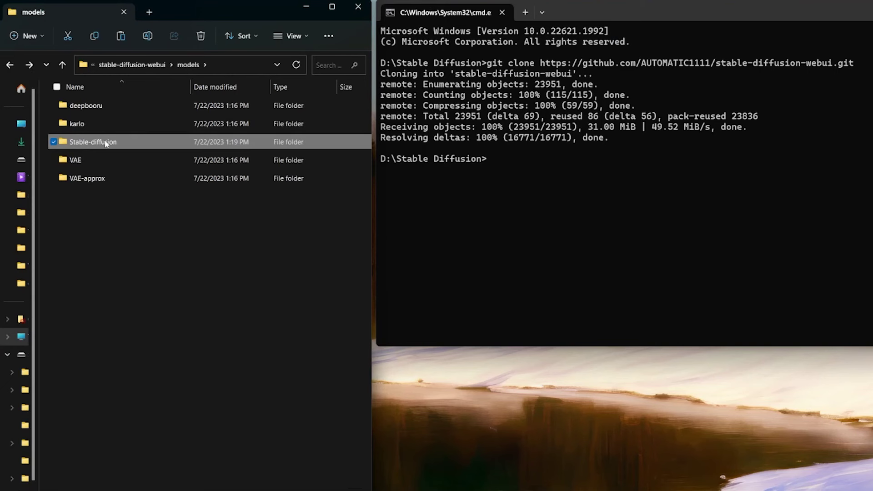
Return to stable-diffusion-webui and open webui-user.bat in Notepad through right-click Edit.
click(10, 65)
click(9, 65)
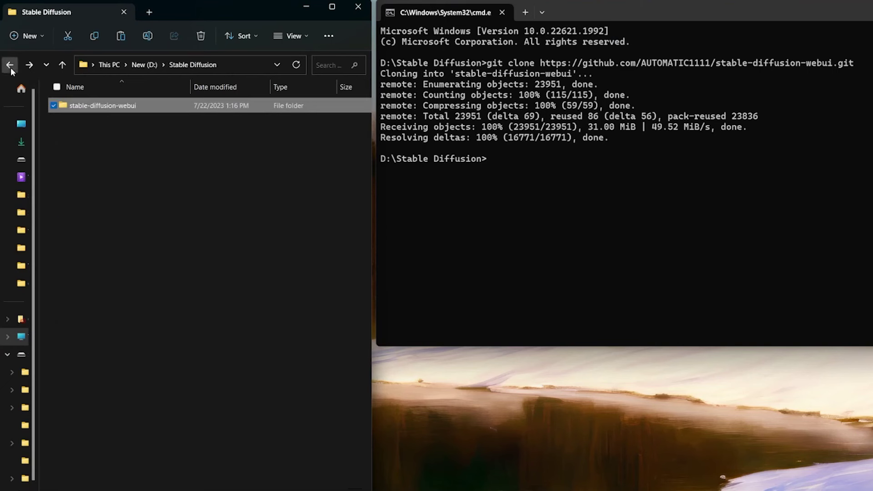
double_click(114, 111)
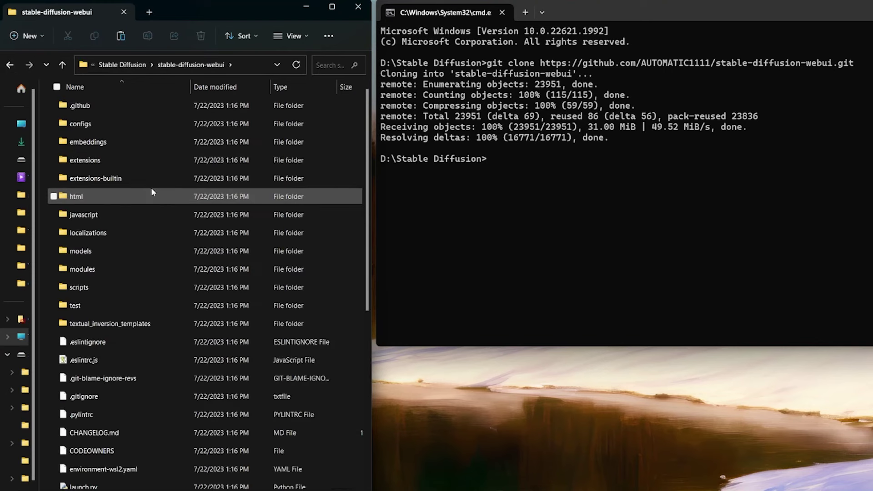
scroll(151, 192, down, 5)
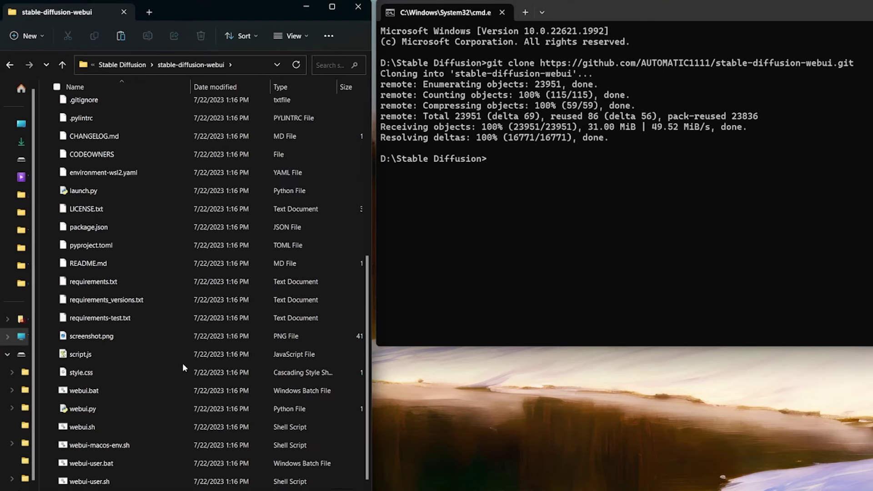
click(131, 467)
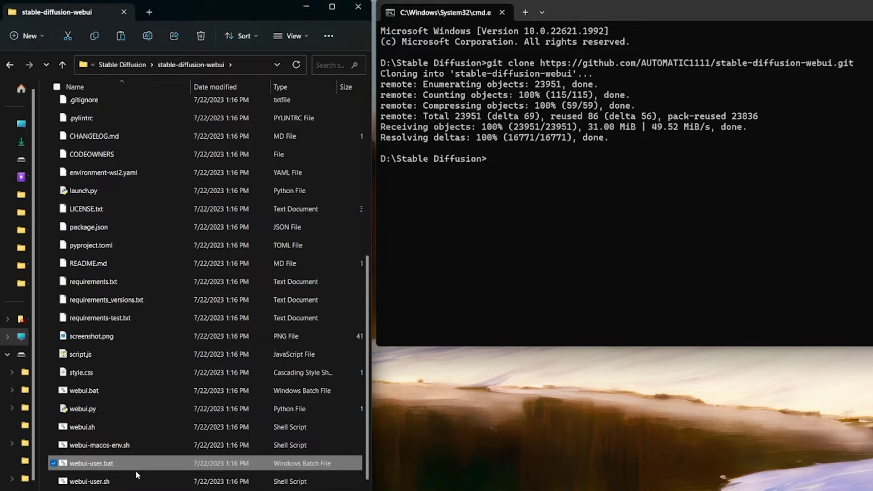
right_click(136, 469)
click(172, 343)
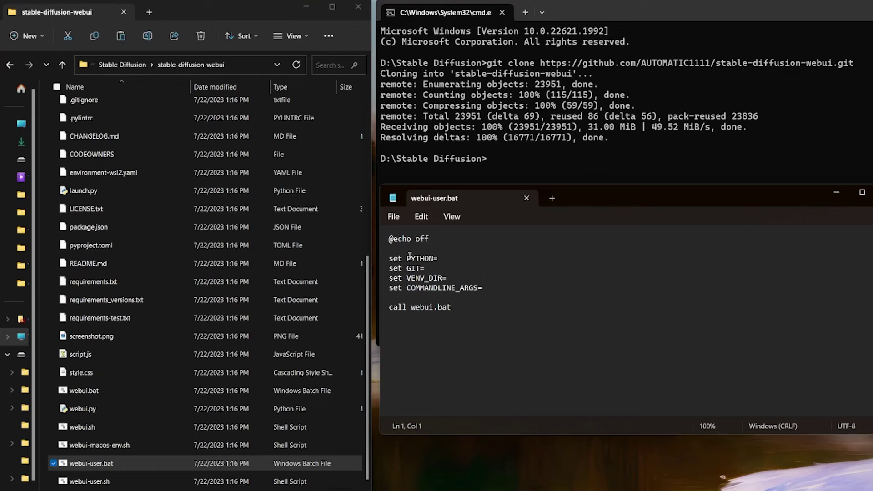
drag(389, 239, 403, 239)
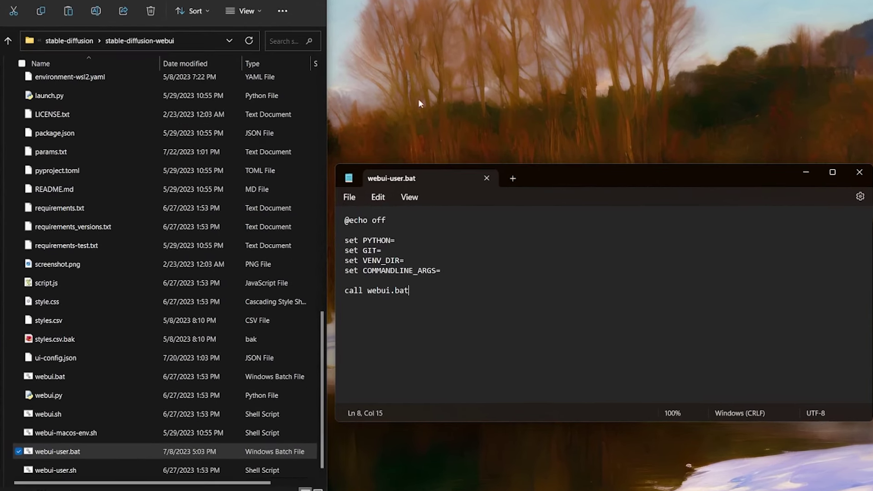
click(344, 245)
key(Return)
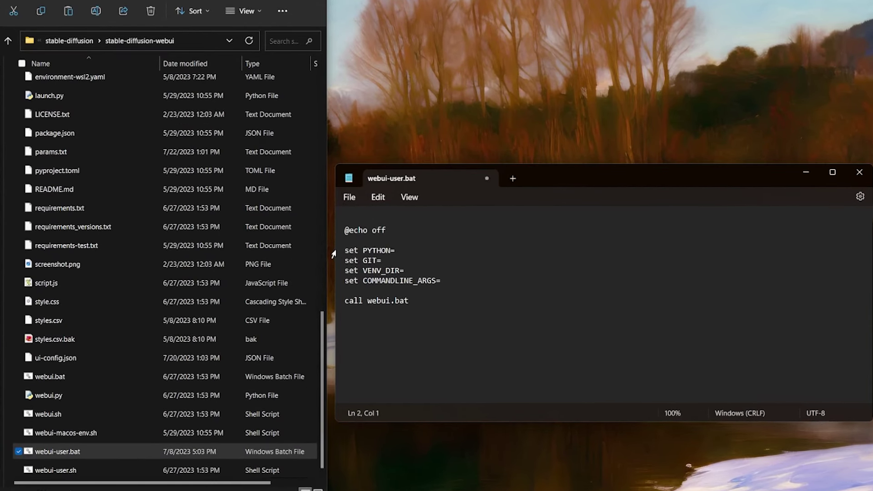
key(Up)
text(git pull)
key(Return)
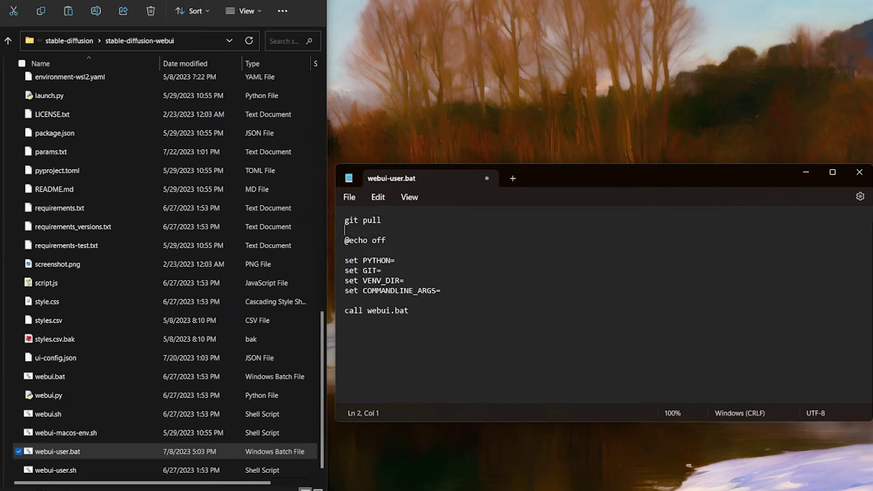
text(pause)
Save webui-user.bat and close Notepad.
click(350, 197)
click(363, 271)
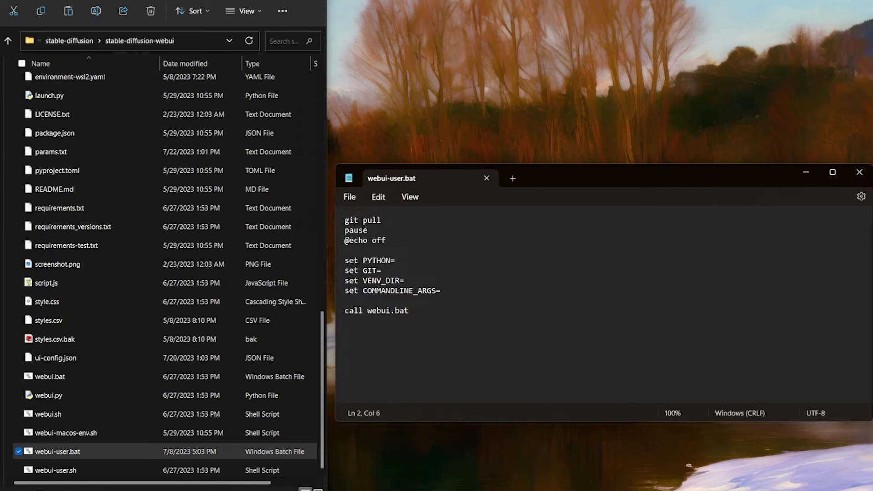
click(859, 172)
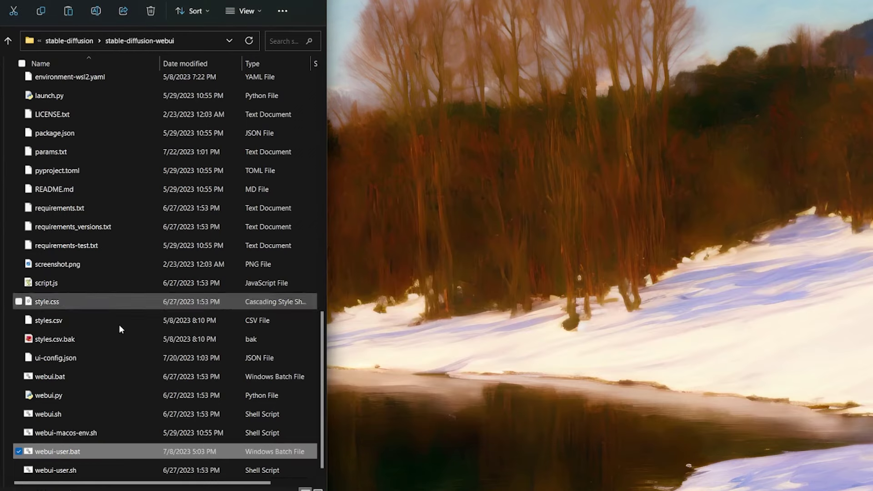
Run webui-user.bat, confirm git pull reports 'Already up to date', and continue past the pause.
double_click(90, 456)
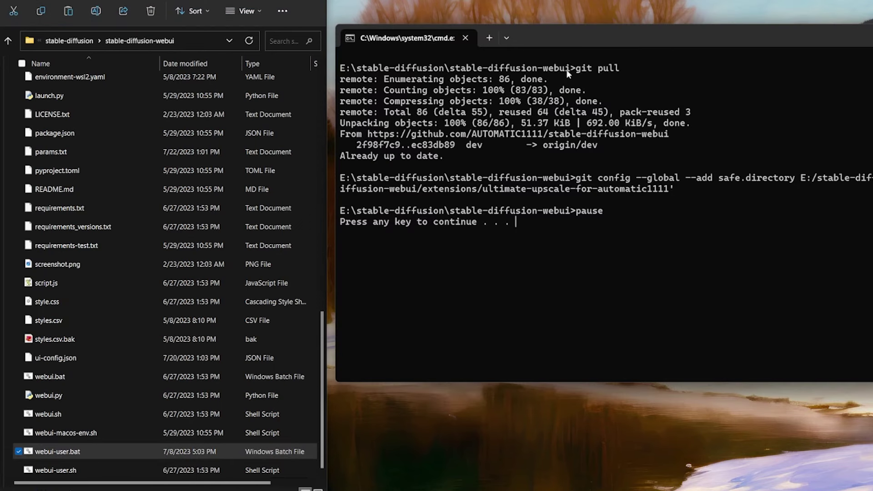
drag(576, 68, 630, 68)
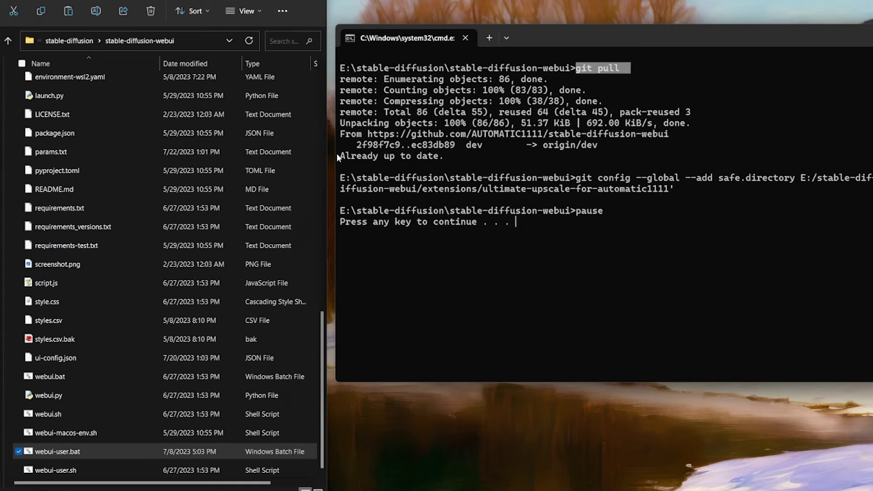
drag(342, 154, 444, 159)
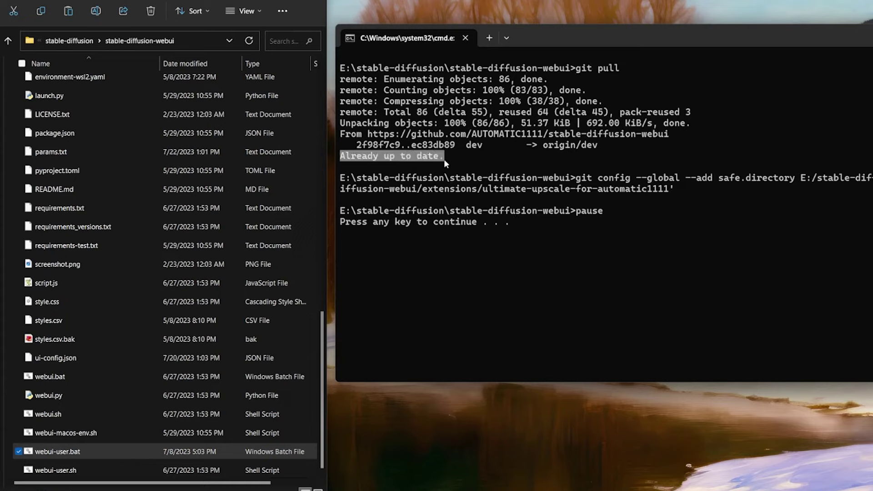
click(446, 160)
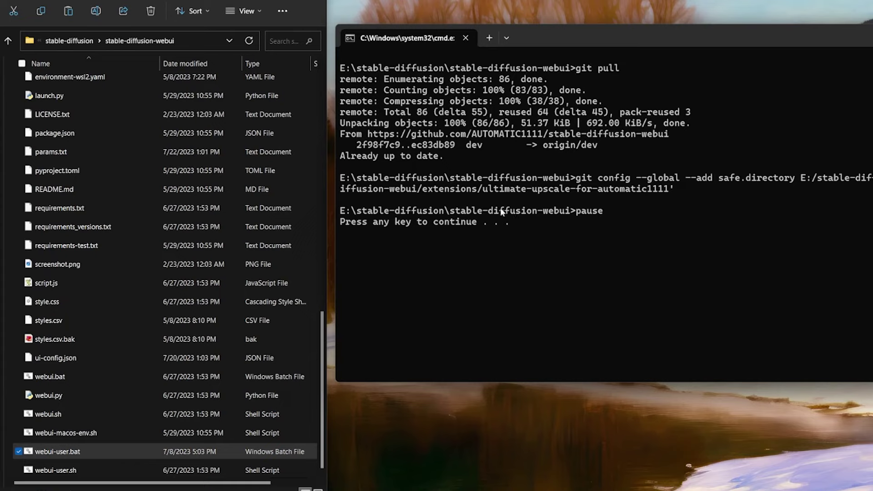
key(Return)
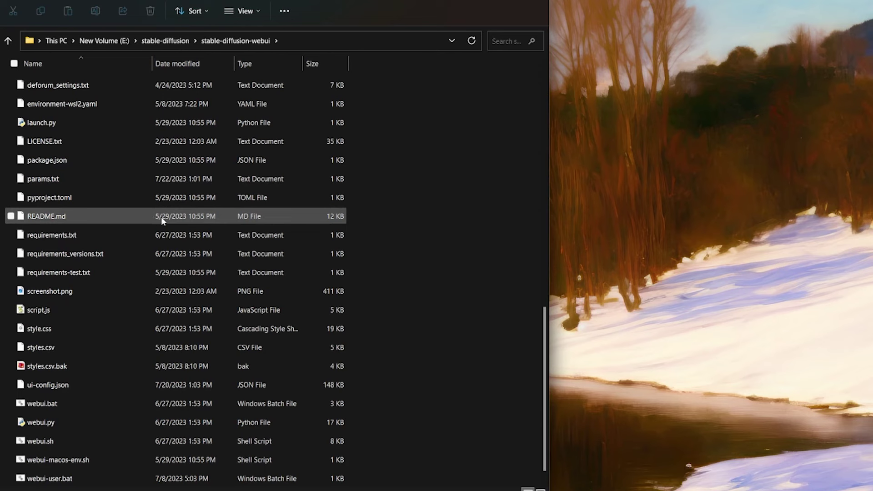
scroll(161, 217, down, 1)
Relaunch webui-user.bat, continue past the pause, and wait for the local URL on port 7861.
click(111, 461)
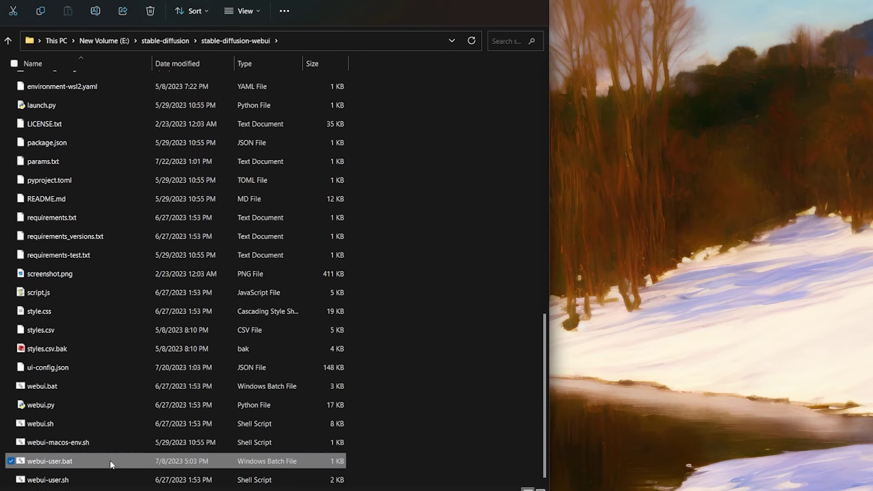
key(Return)
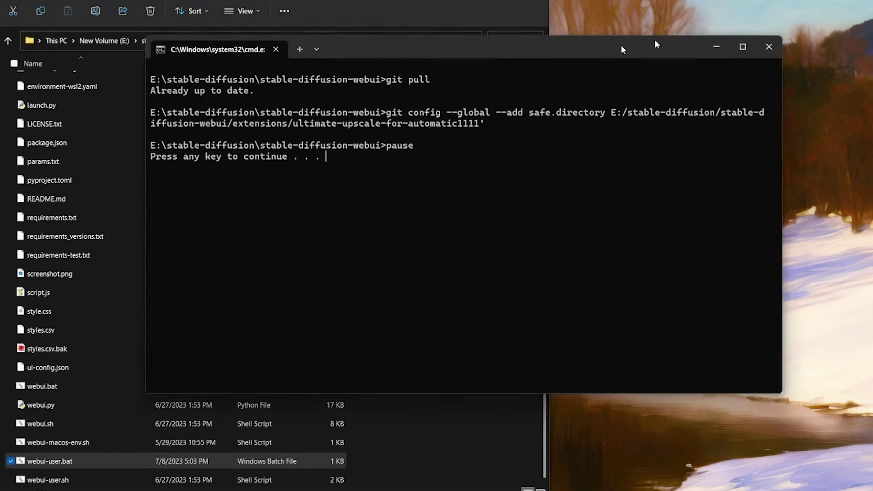
drag(654, 39, 828, 10)
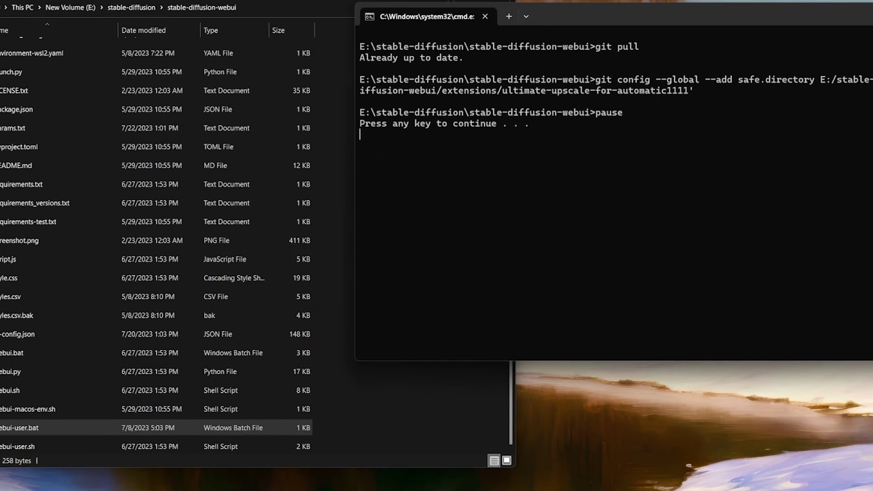
key(Return)
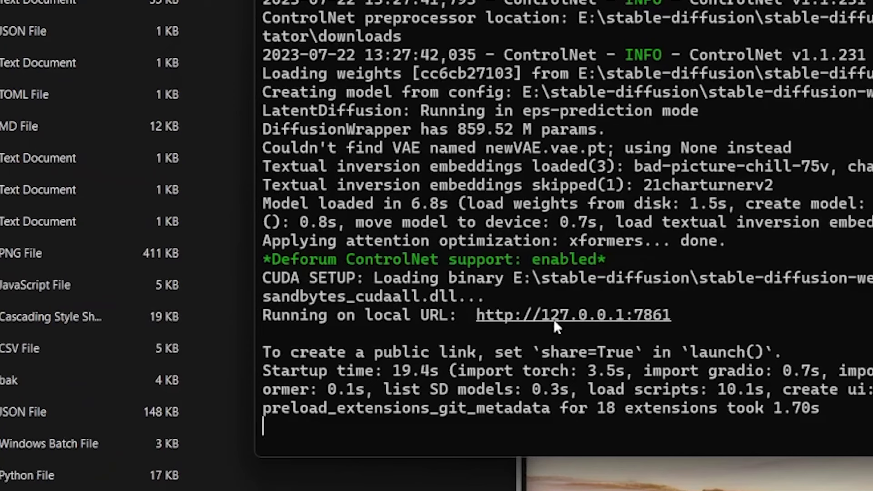
drag(664, 314, 608, 324)
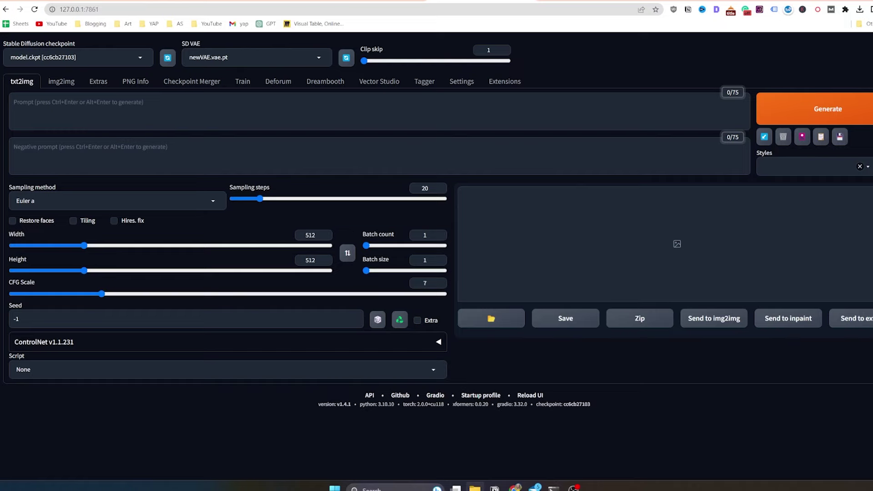
View the Installed extensions list, then go back to the txt2img tab.
click(494, 81)
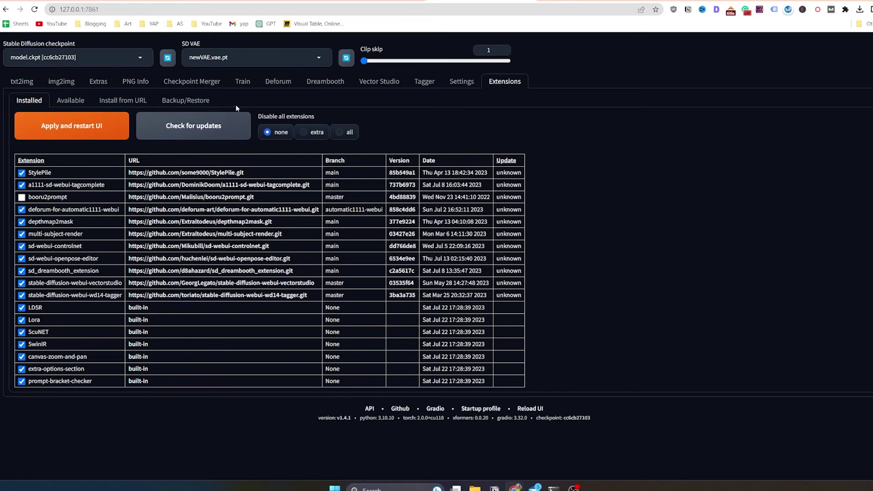
click(37, 82)
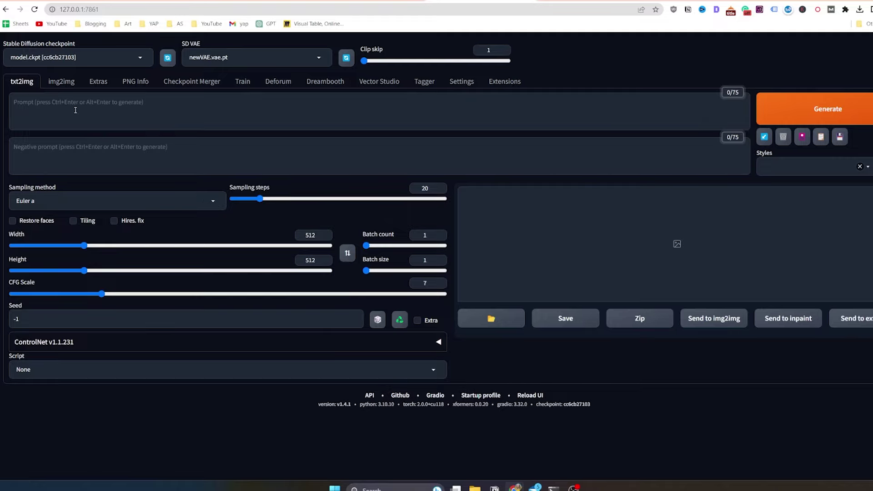
Enter the prompt 'sunflowers in a vase, oil painting, masterpiece, art by sargent'.
click(102, 124)
text(sunflo)
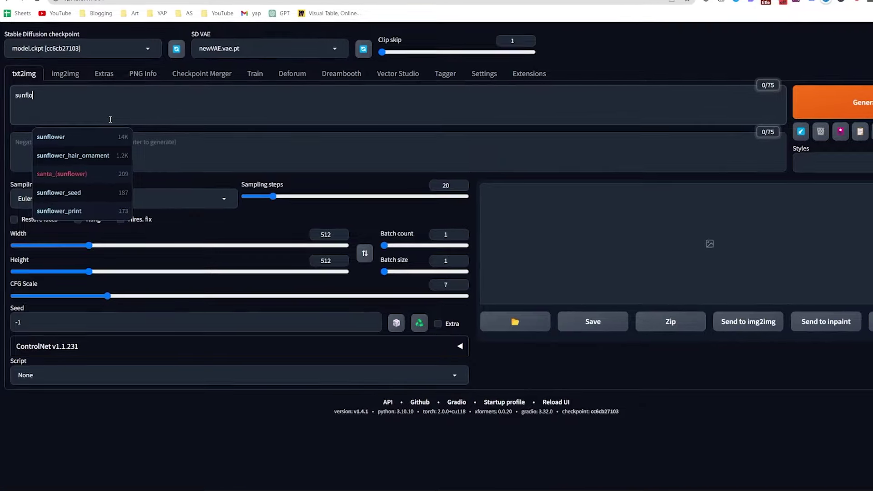
text(wers i)
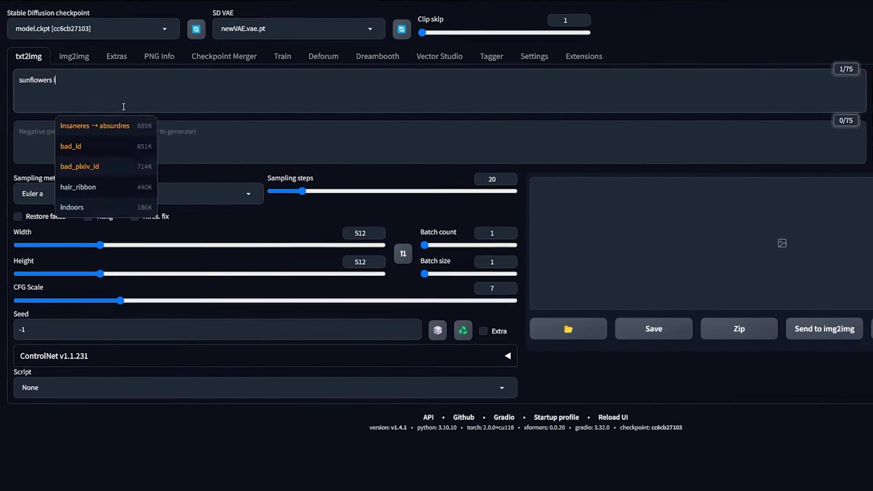
text(n a vase, oil paint)
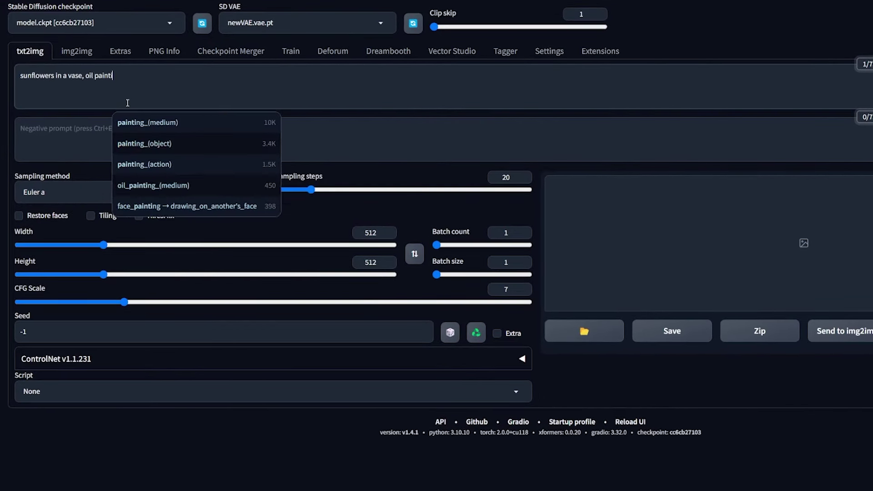
text(ing, masterpiece)
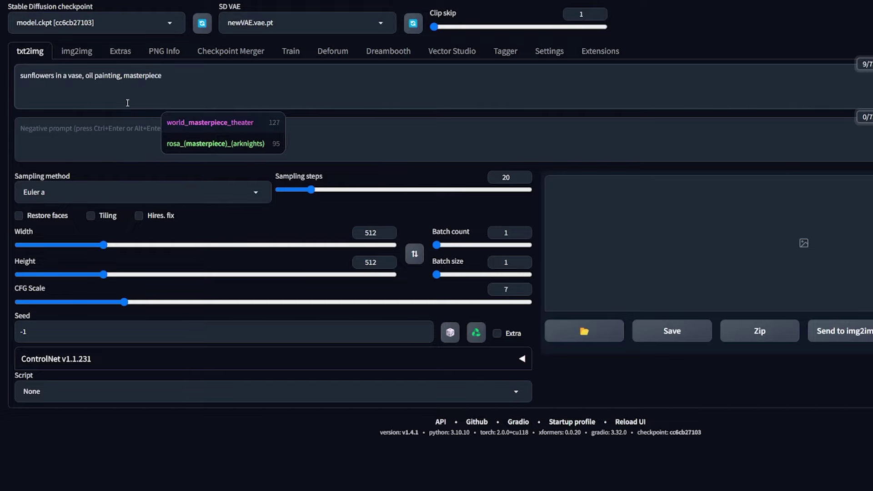
text(, by sargent)
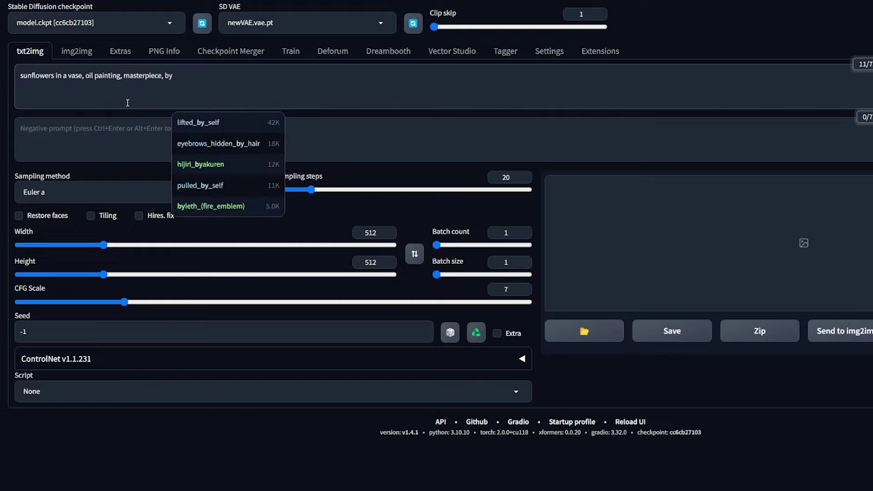
click(165, 76)
text(art by sargent)
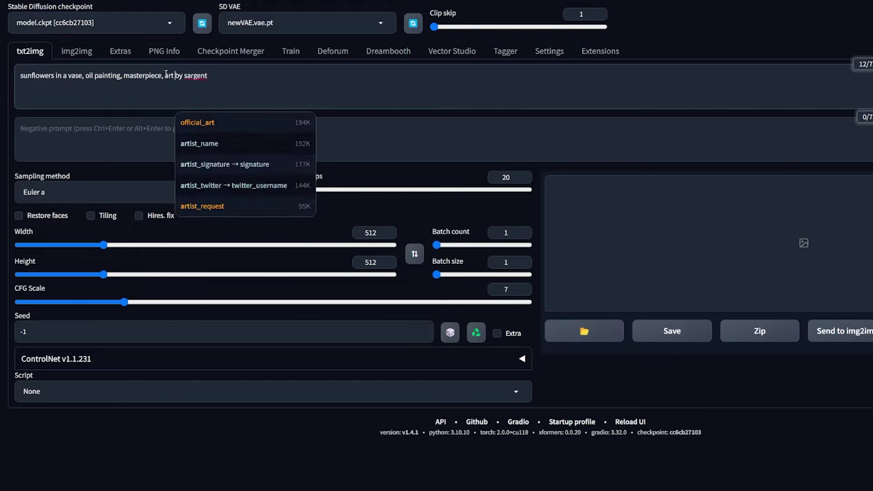
drag(21, 76, 427, 83)
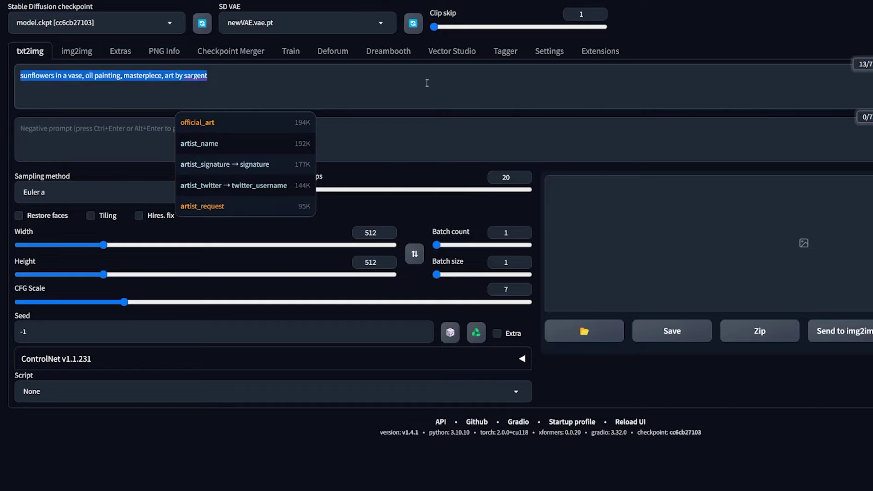
click(427, 84)
Enter the negative prompt 'lowres, photo, person'.
click(121, 137)
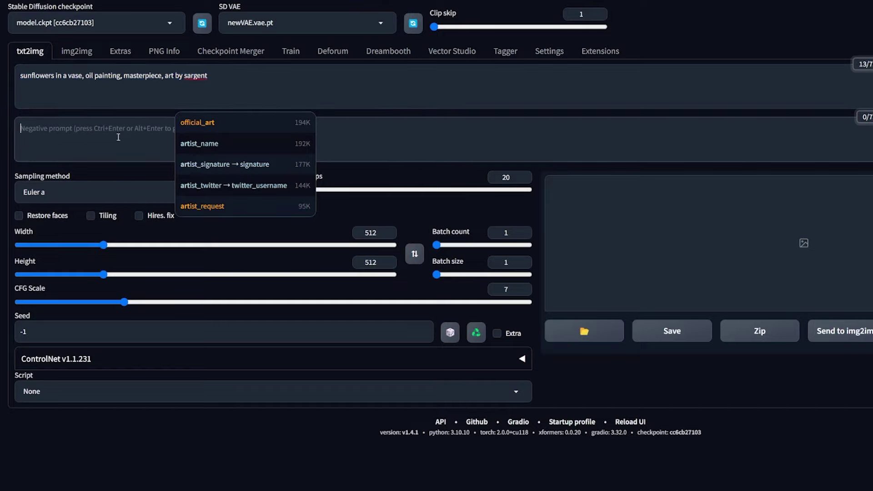
text(lowres)
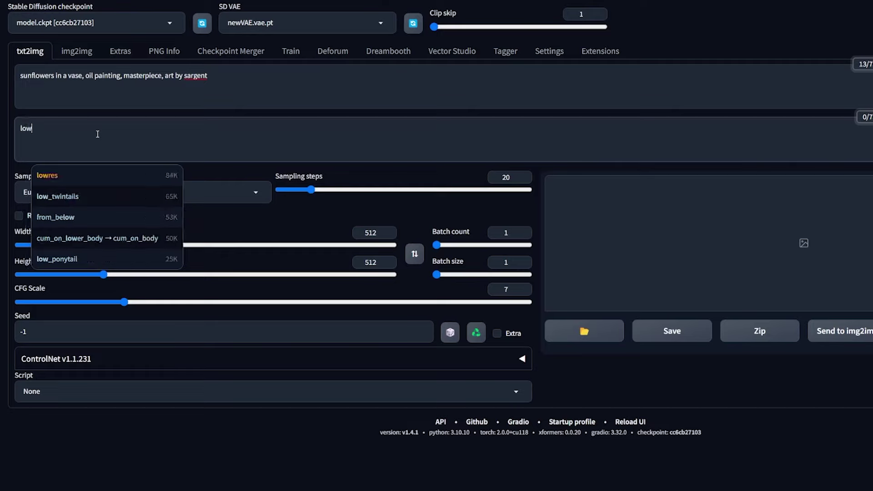
key(Tab)
text(photo, person)
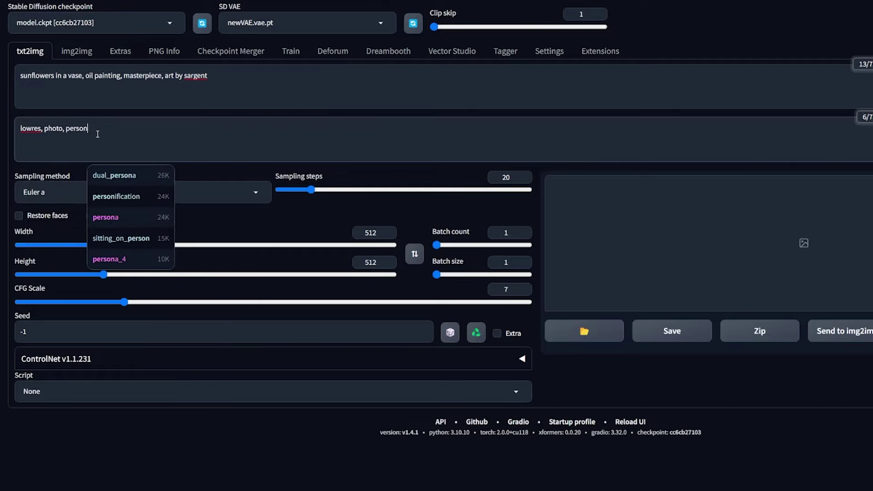
click(242, 87)
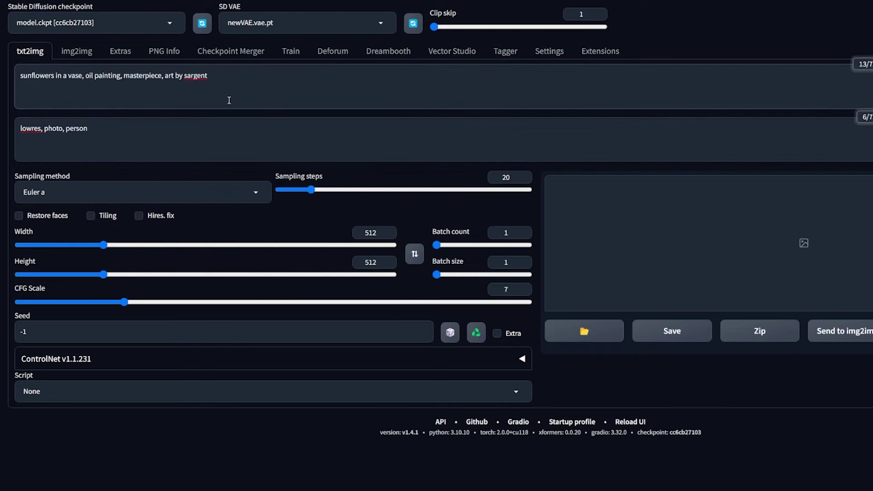
Switch the checkpoint to v1-5-pruned.safetensors and keep Euler a as the sampler.
click(90, 27)
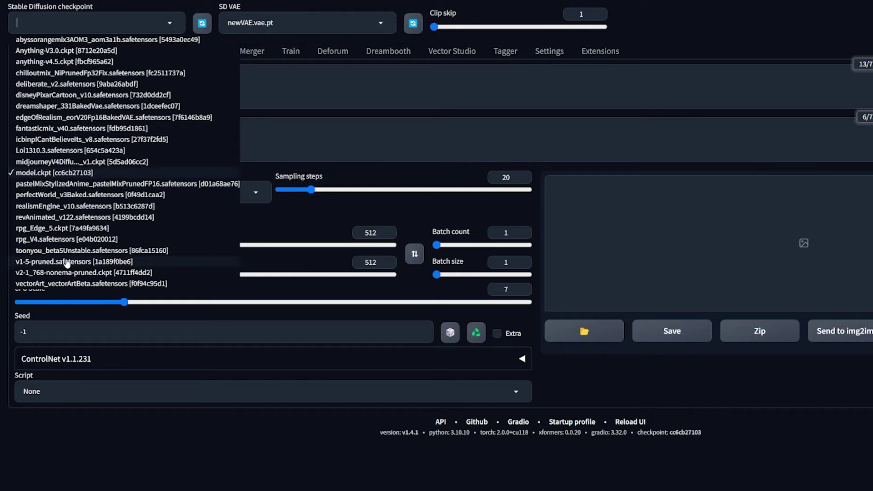
click(95, 262)
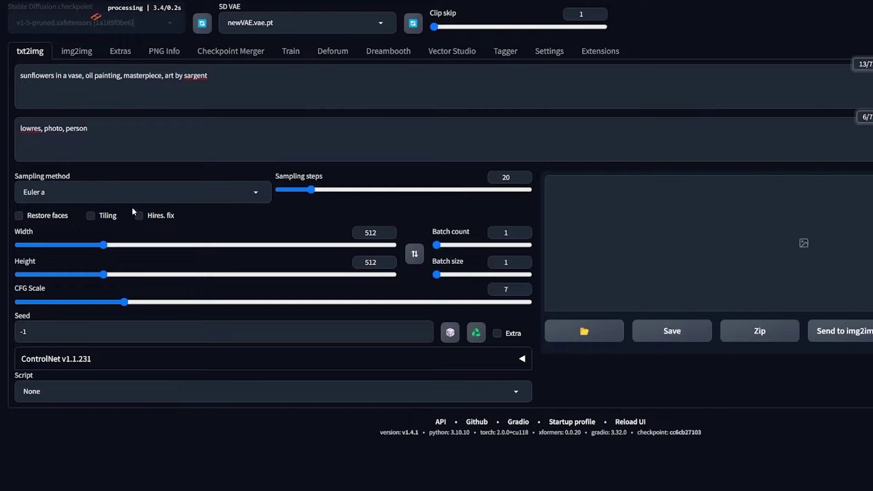
click(253, 195)
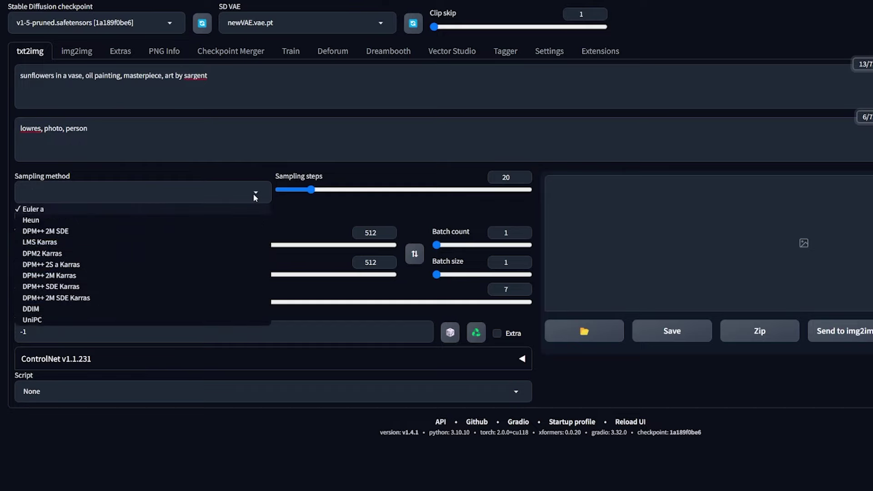
click(279, 158)
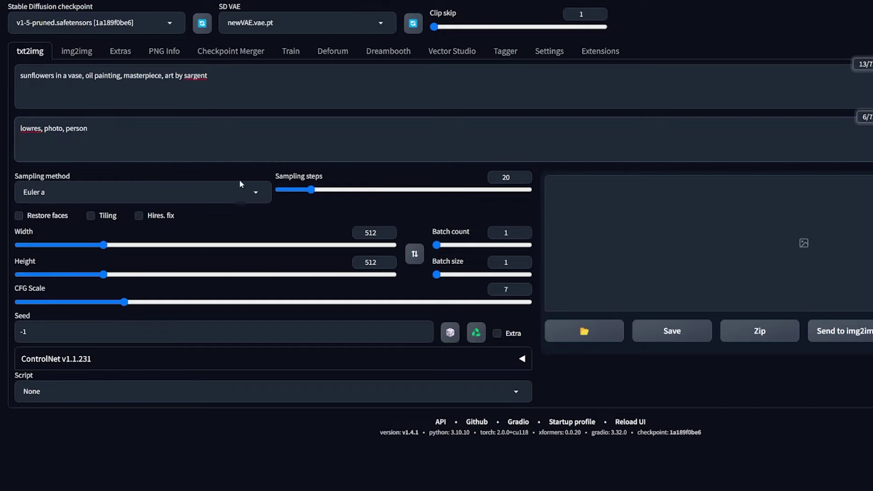
Set Batch count to 2.
click(279, 176)
drag(277, 177, 332, 182)
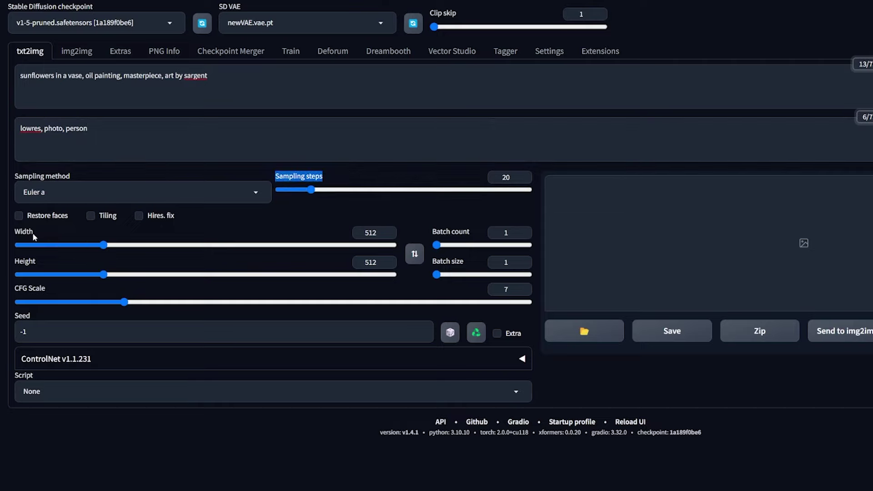
drag(22, 232, 37, 263)
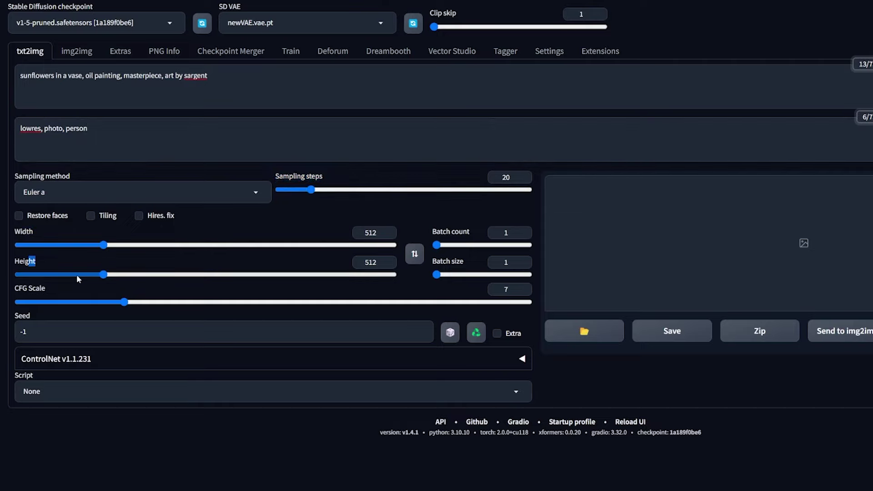
drag(436, 245, 440, 248)
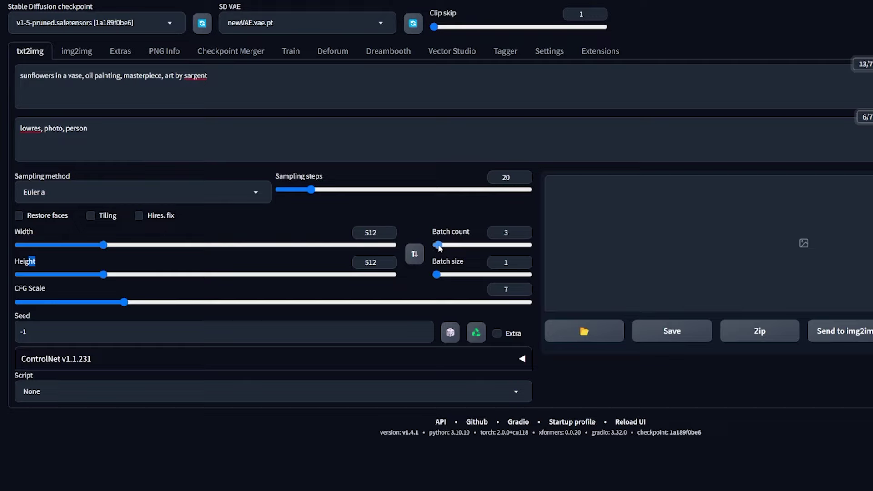
click(524, 235)
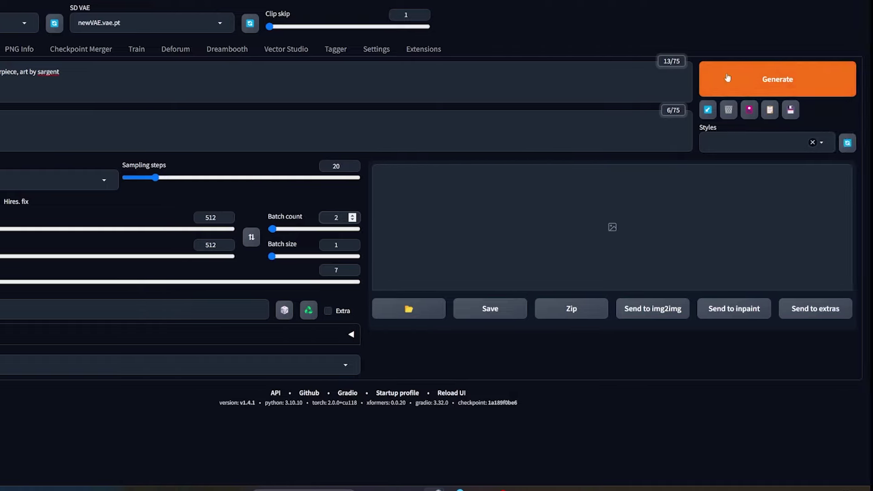
Generate the batch of two sunflower oil paintings.
click(802, 69)
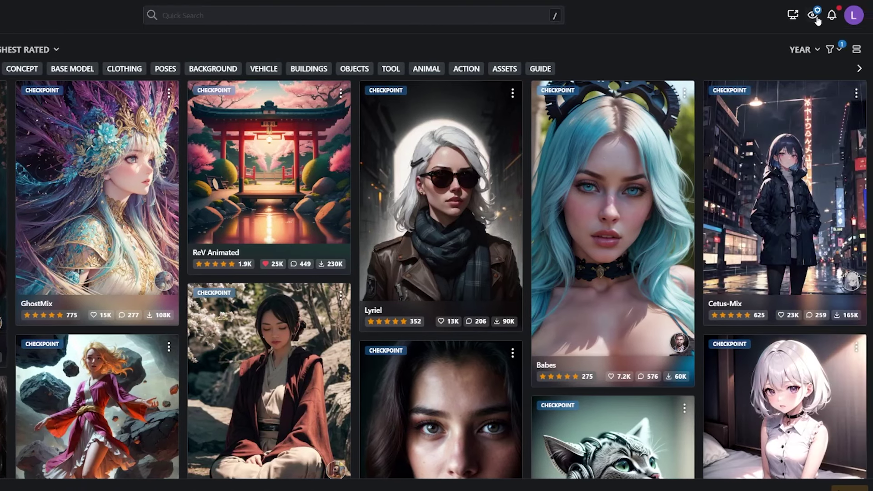
Check the browsing mode, model filter and time period options on Civitai's checkpoint listing.
click(814, 15)
mouse_move(814, 20)
click(834, 50)
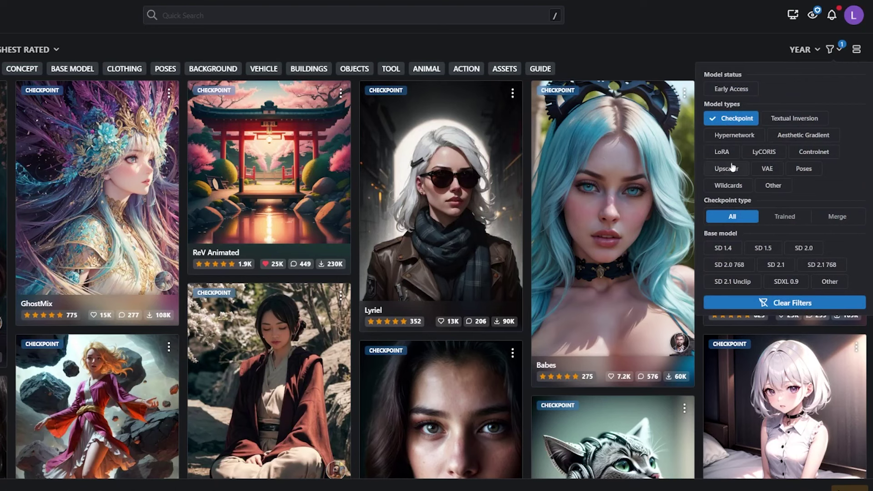
click(801, 50)
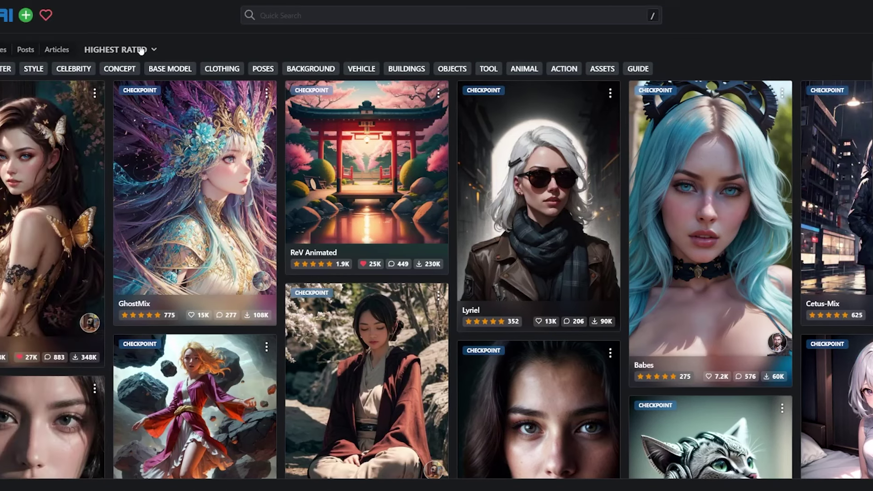
Sort the checkpoints by Most Downloaded and open the DreamShaper model page.
click(40, 50)
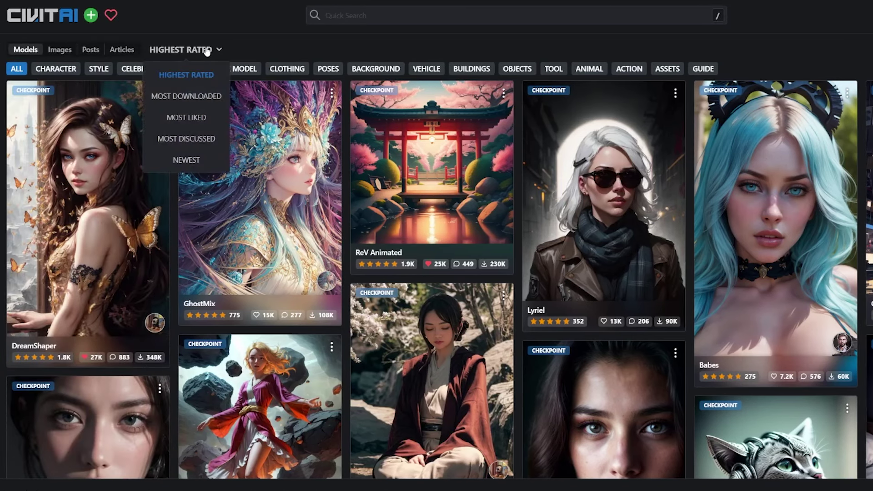
click(210, 95)
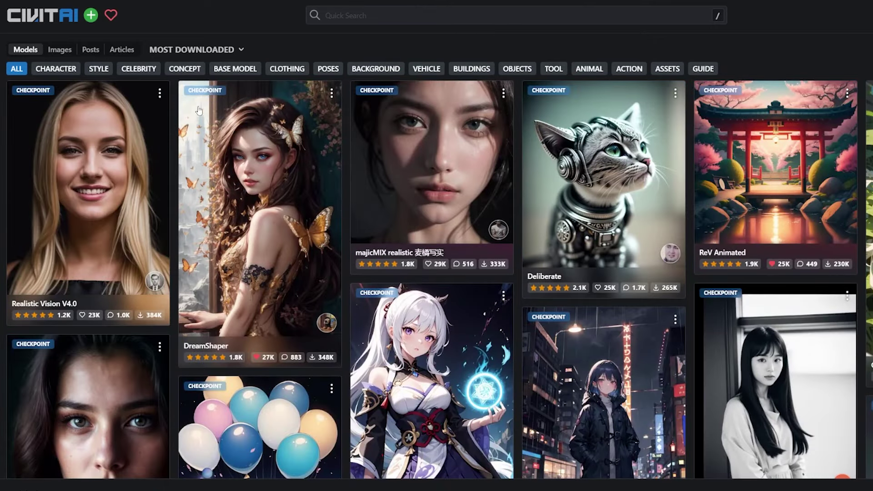
click(257, 190)
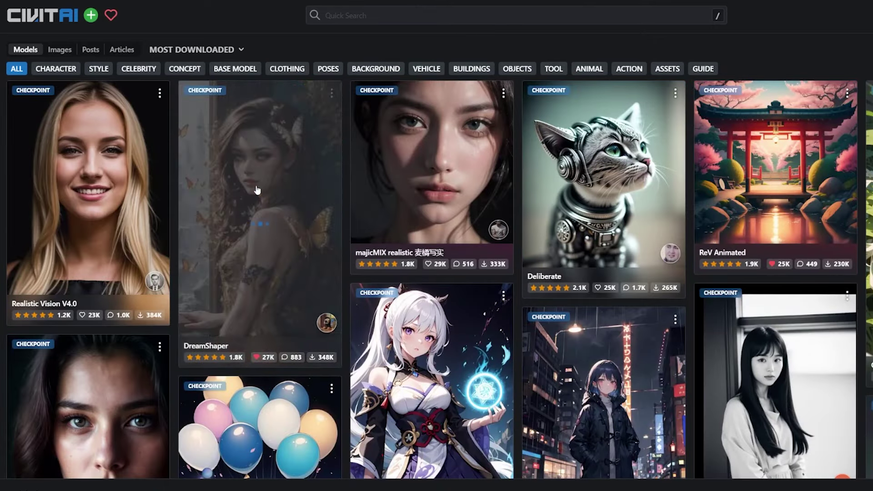
click(604, 310)
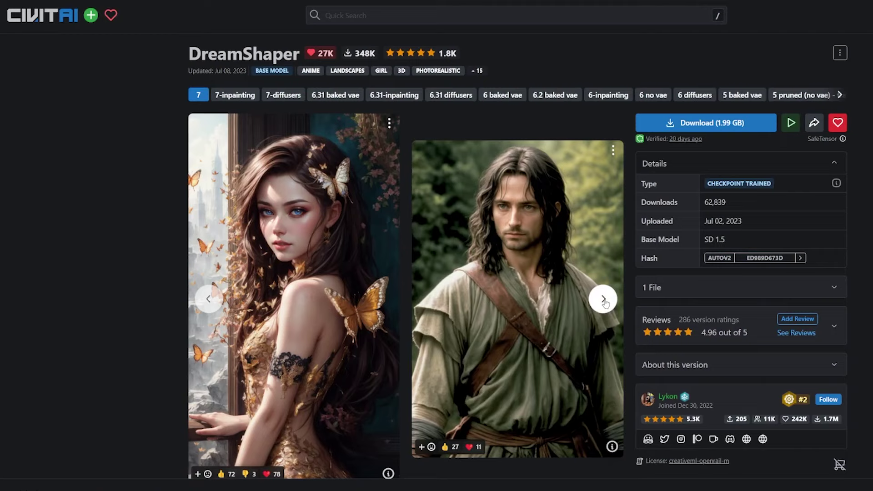
click(607, 303)
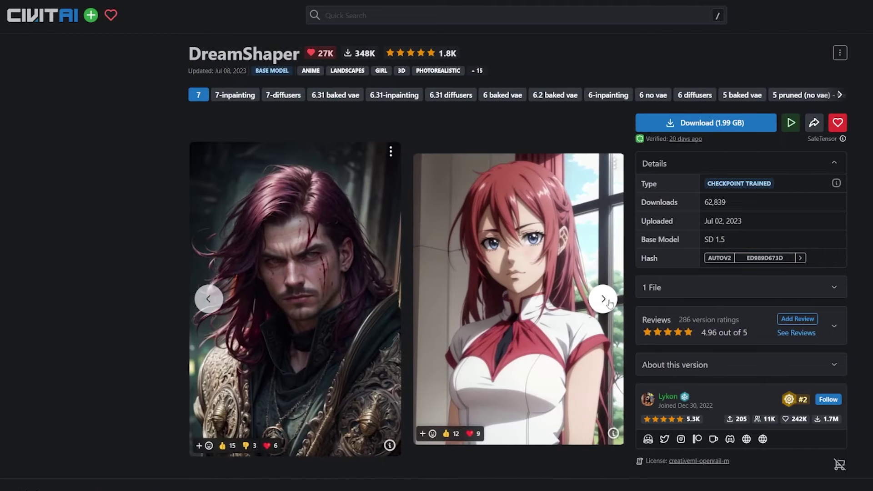
click(607, 304)
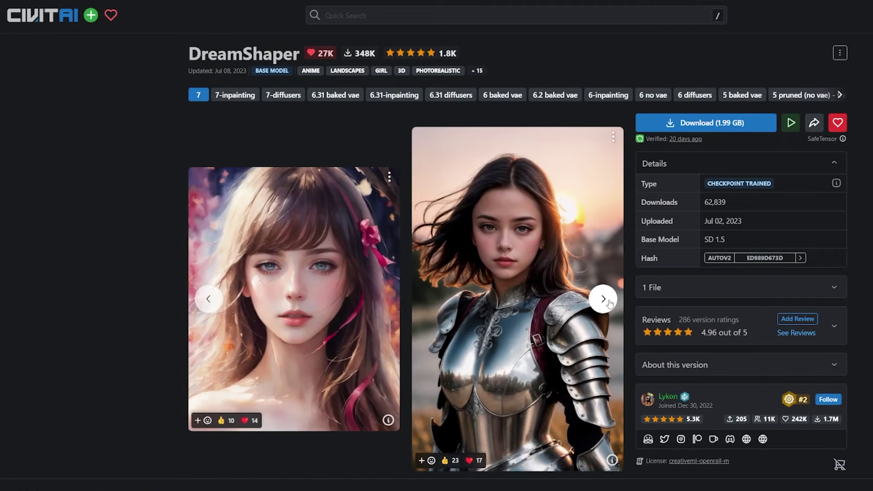
click(529, 280)
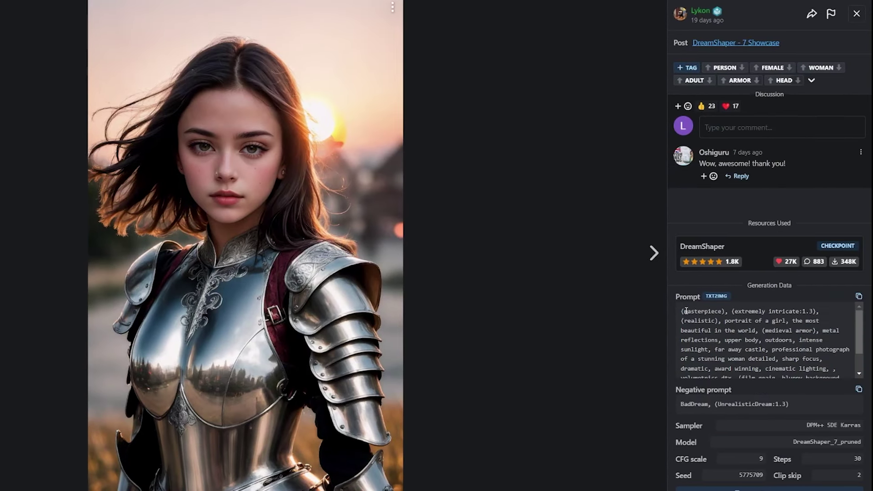
drag(686, 311, 777, 379)
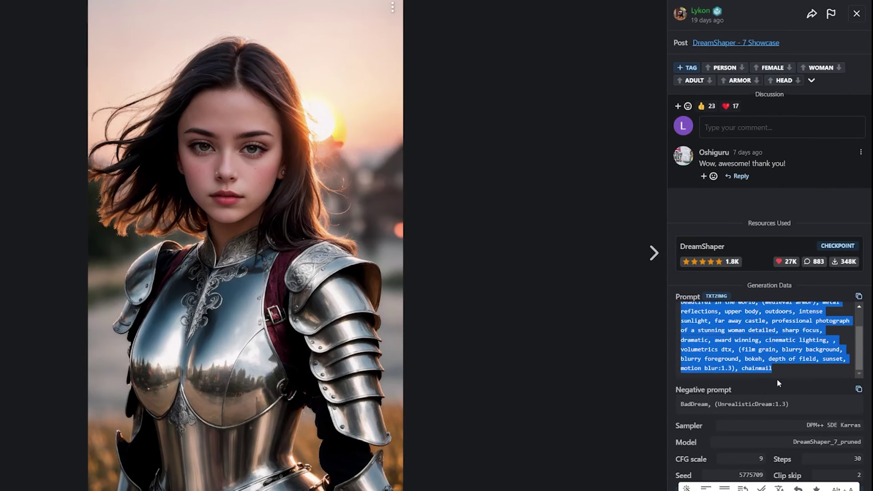
drag(731, 404, 848, 426)
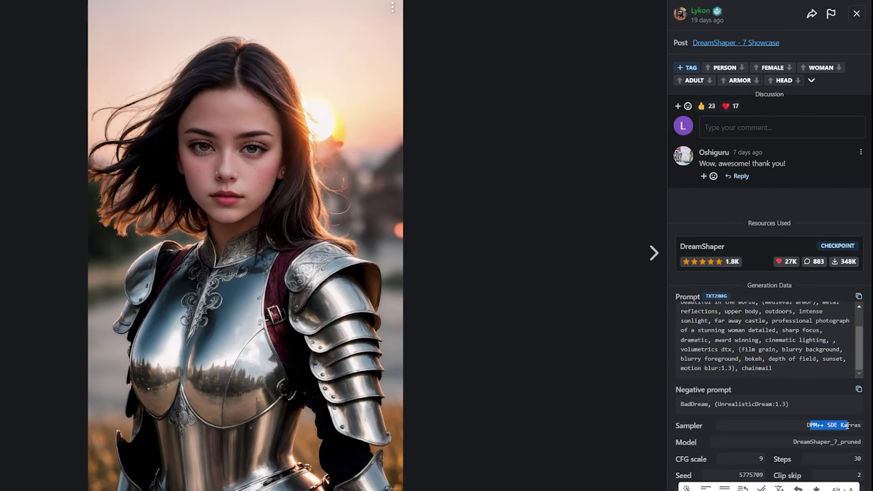
drag(763, 453, 803, 476)
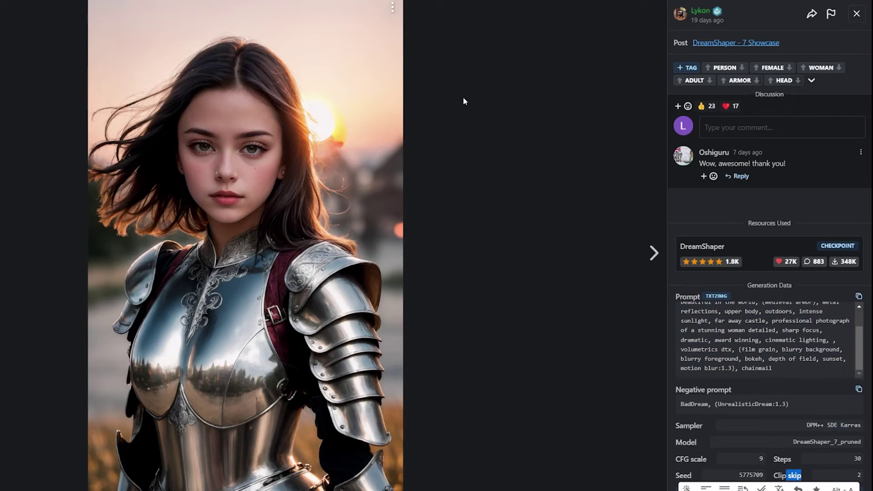
key(Escape)
scroll(473, 226, down, 10)
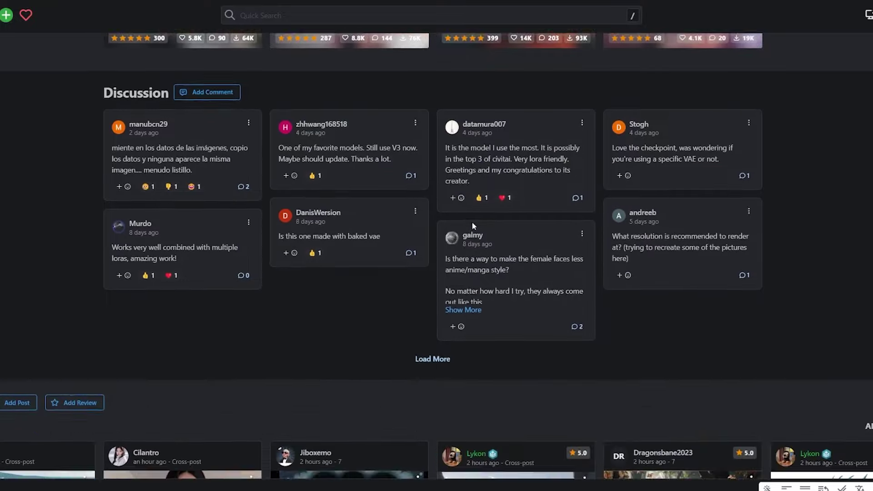
scroll(471, 222, down, 10)
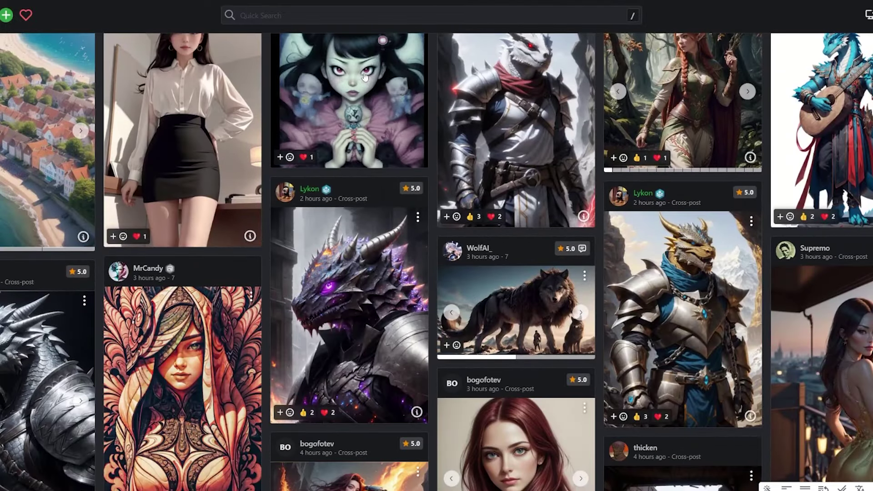
scroll(329, 198, down, 5)
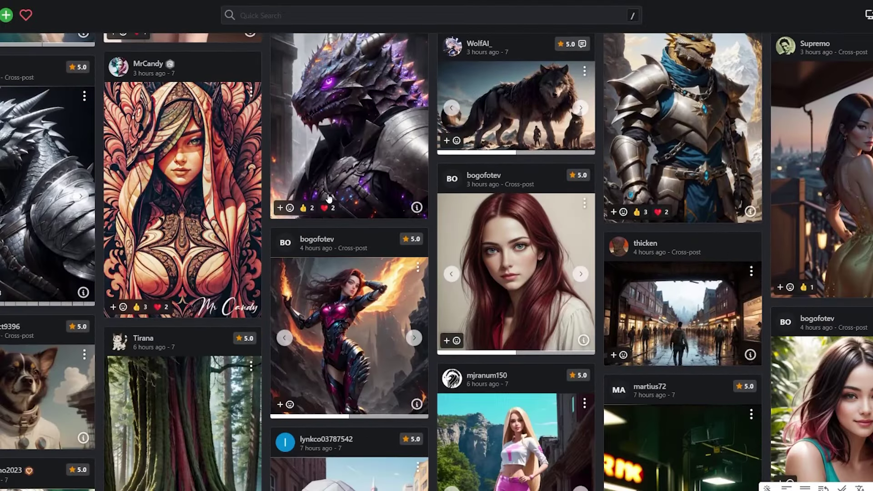
scroll(329, 199, down, 6)
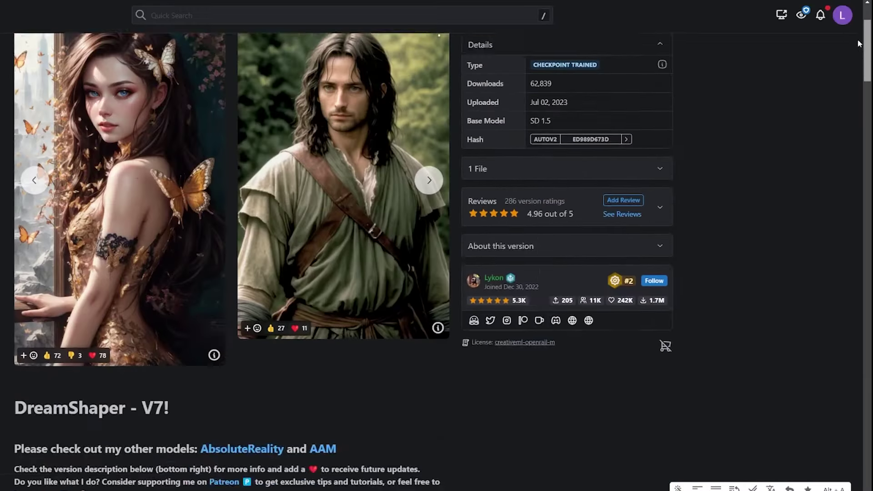
scroll(858, 43, up, 3)
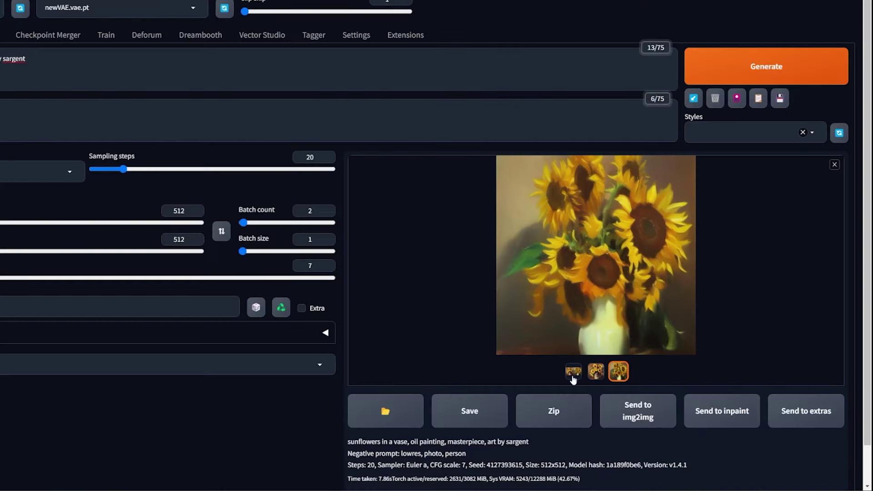
double_click(506, 465)
key(ctrl+c)
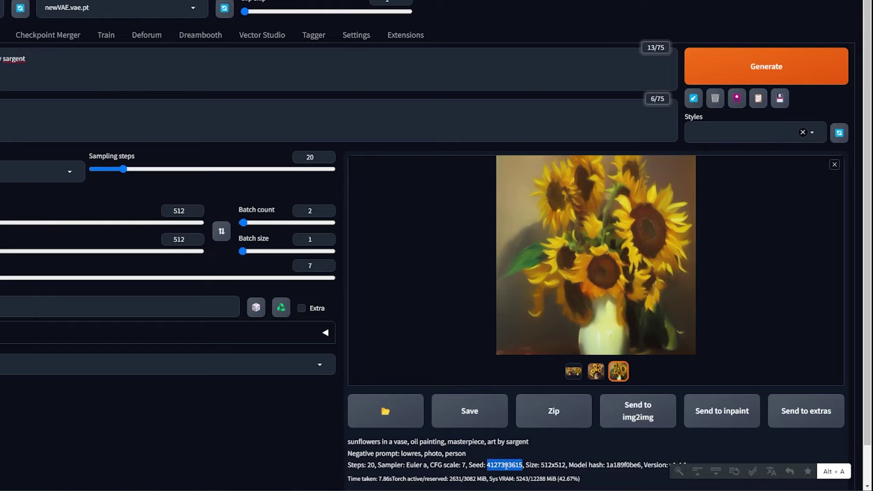
click(40, 306)
key(BackSpace)
key(BackSpace)
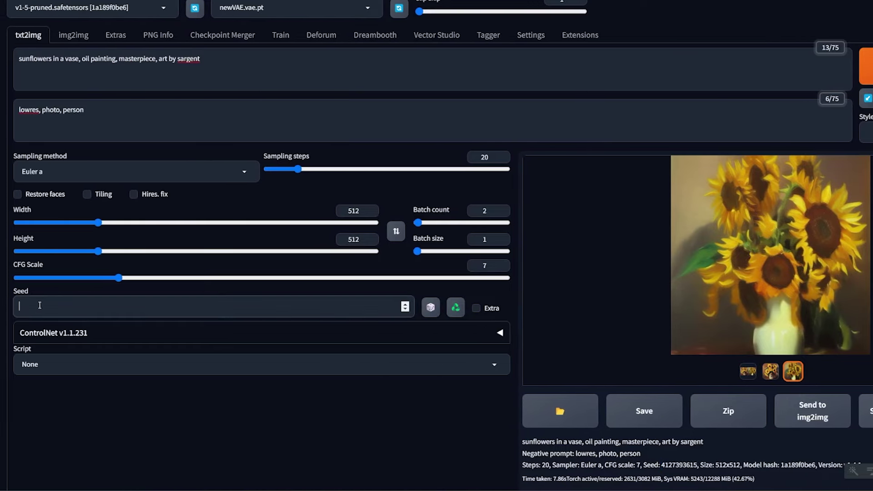
key(ctrl+v)
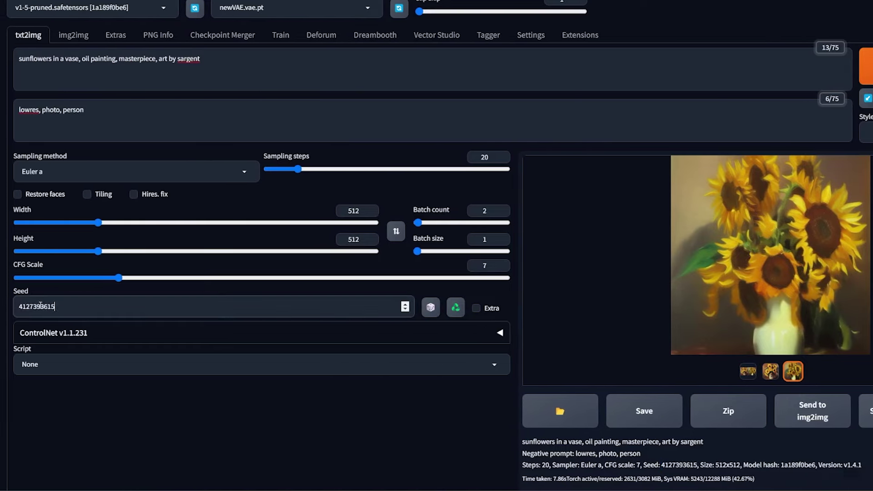
Set batch count to 1, switch to dreamshaper_331BakedVae, and generate one image.
click(419, 224)
click(154, 7)
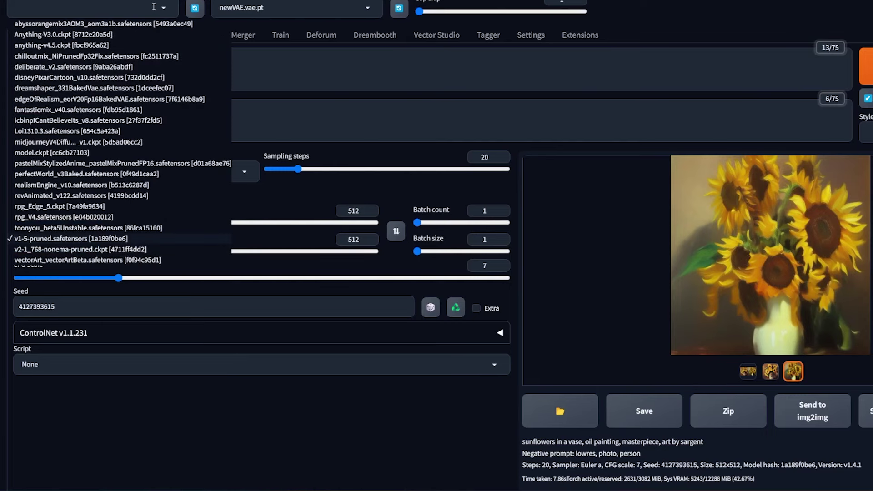
click(117, 89)
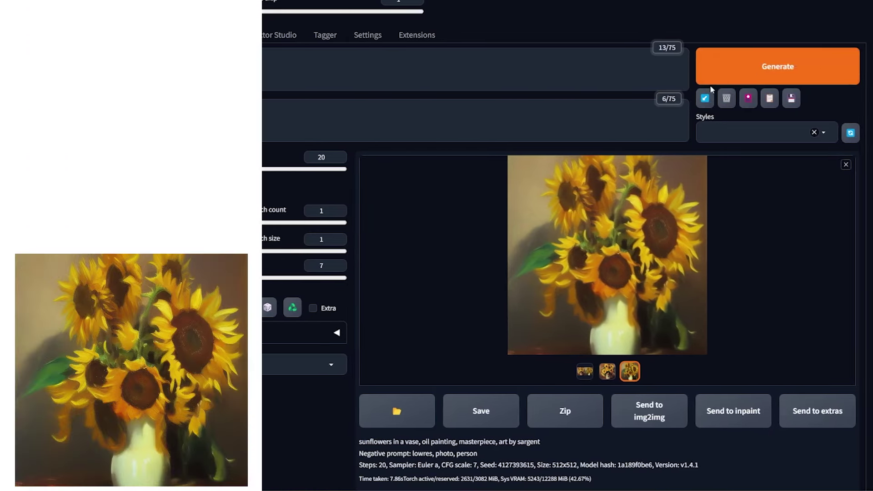
click(754, 73)
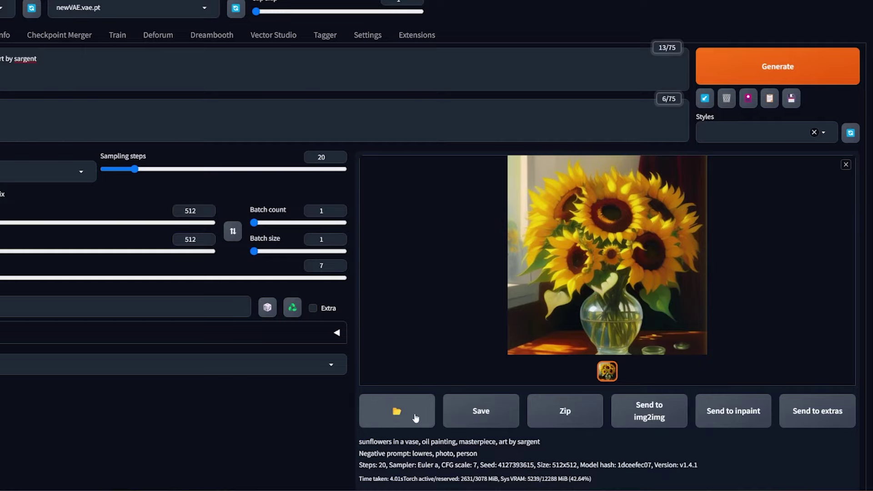
Open the txt2img-images output folder in File Explorer and move its window left.
click(416, 418)
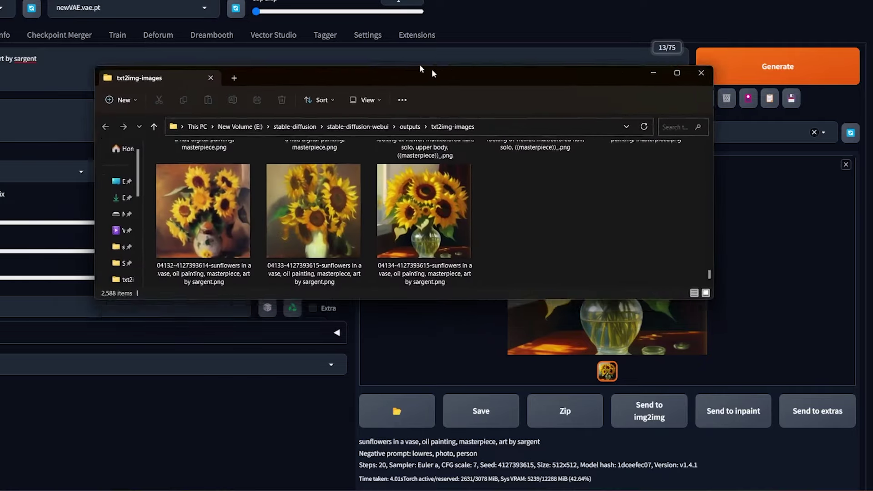
drag(432, 70, 322, 50)
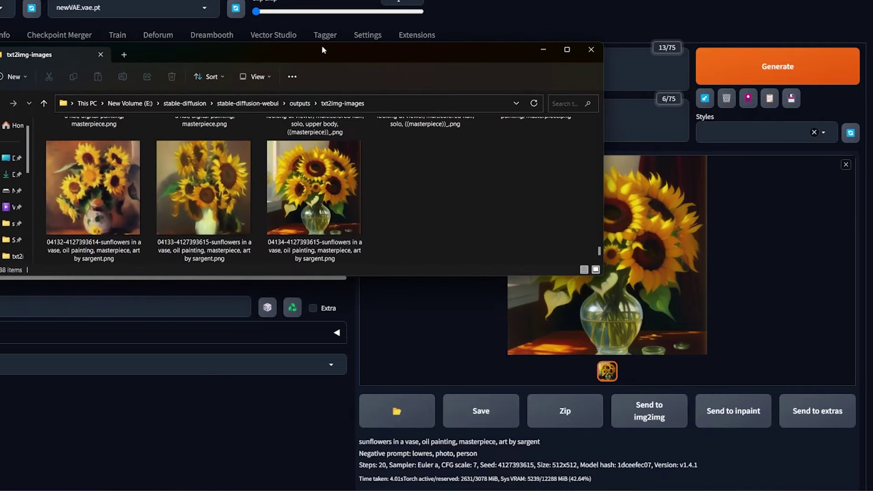